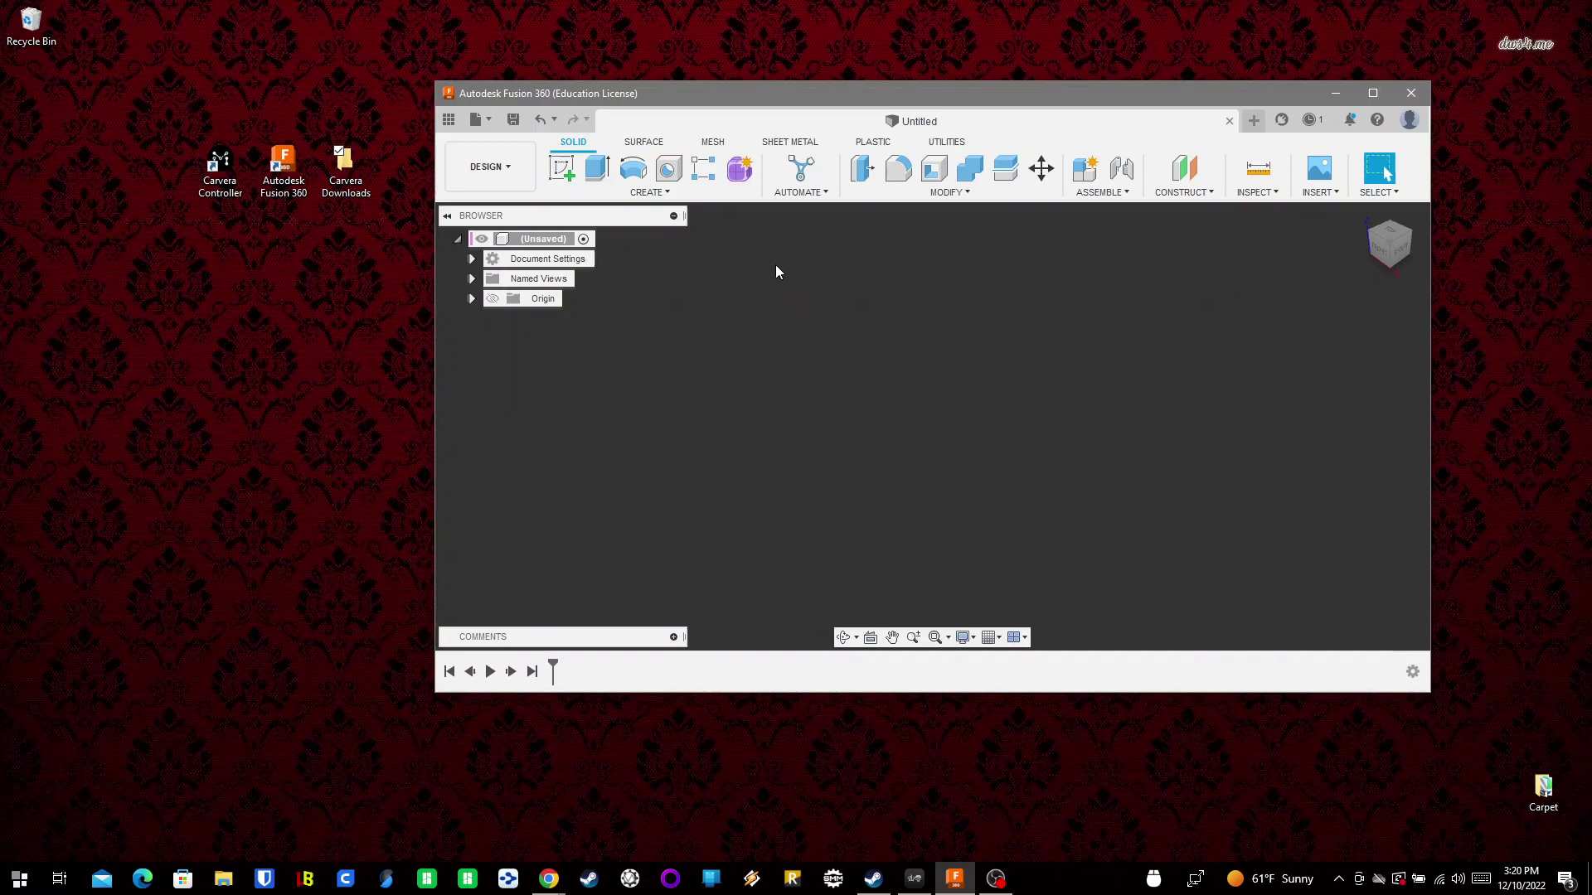
- Extract Fusion360-profiles.zip in Carvera Downloads to reveal the .mch, .cps and .tools files
{"action": "left_click", "coordinate": [366, 178]}
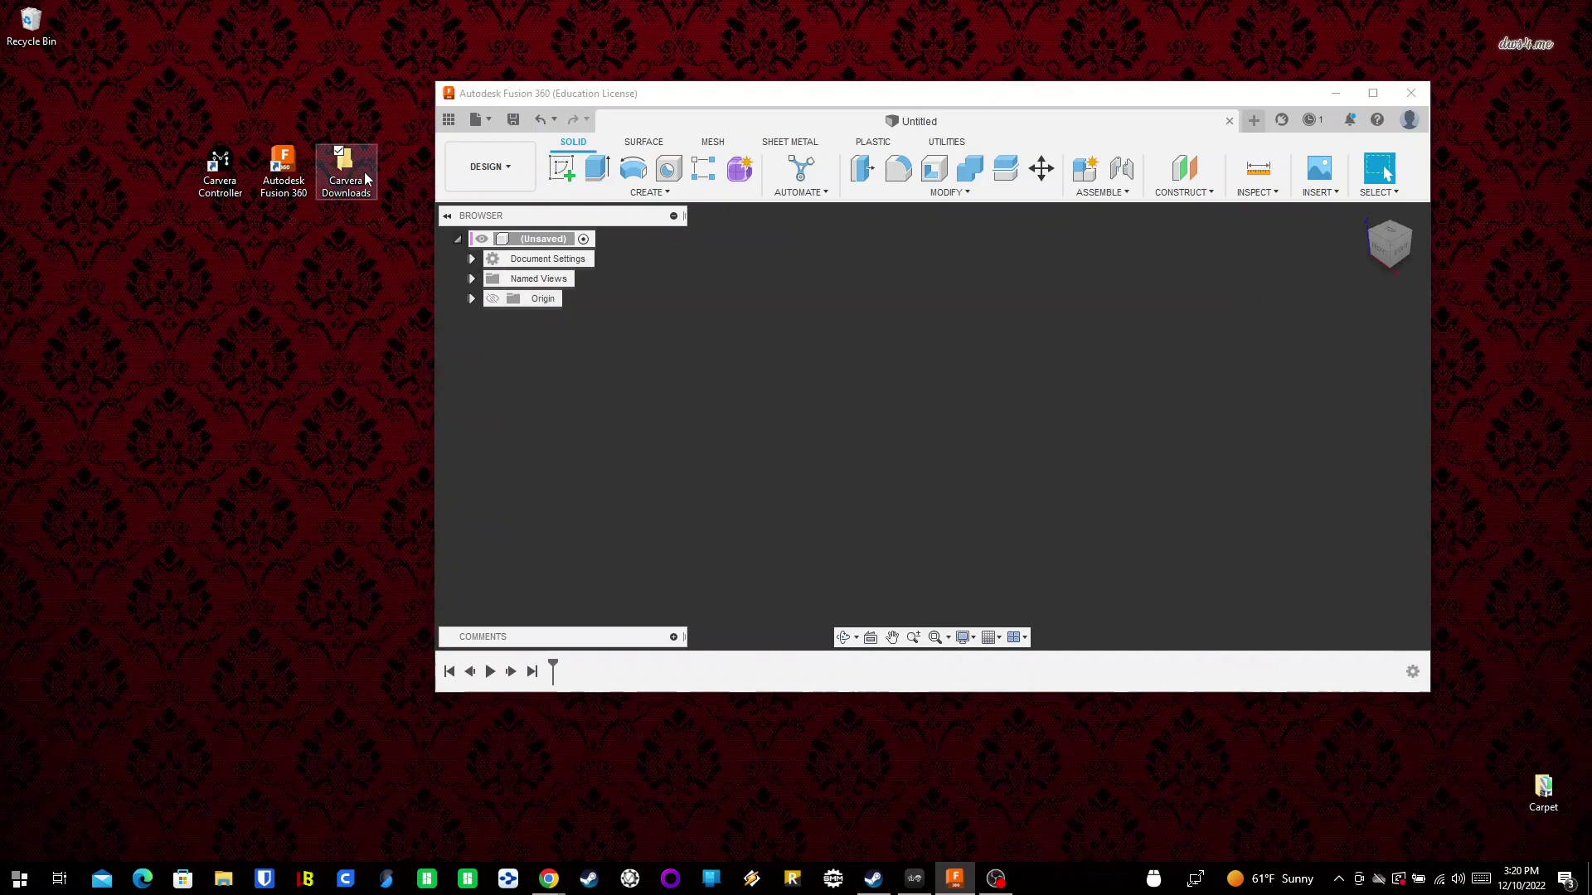
{"action": "double_click", "coordinate": [366, 178]}
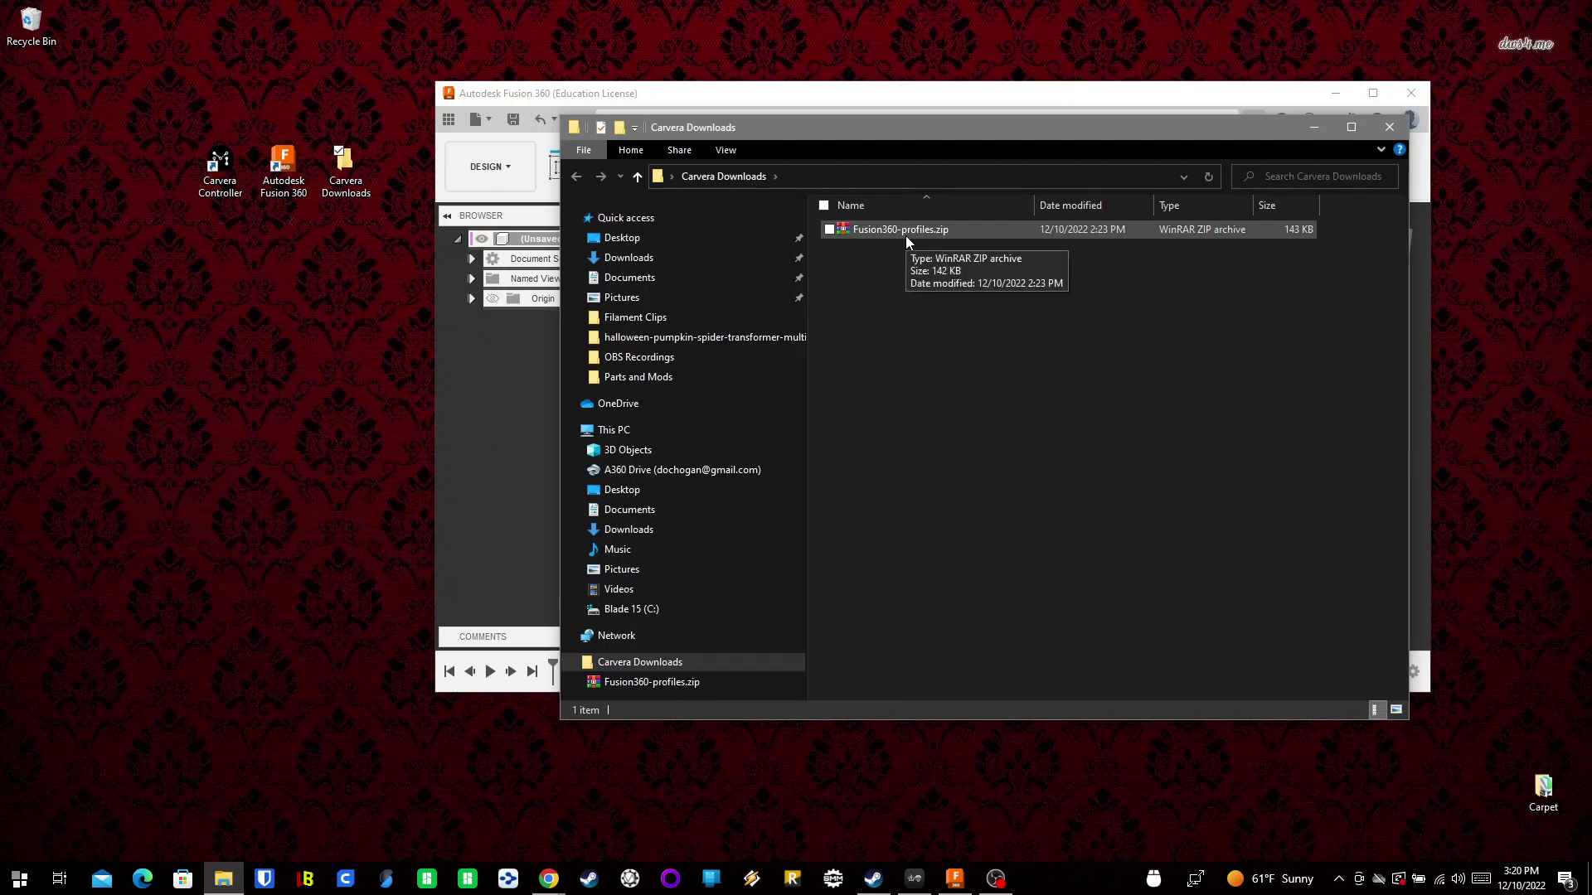
{"action": "right_click", "coordinate": [906, 235]}
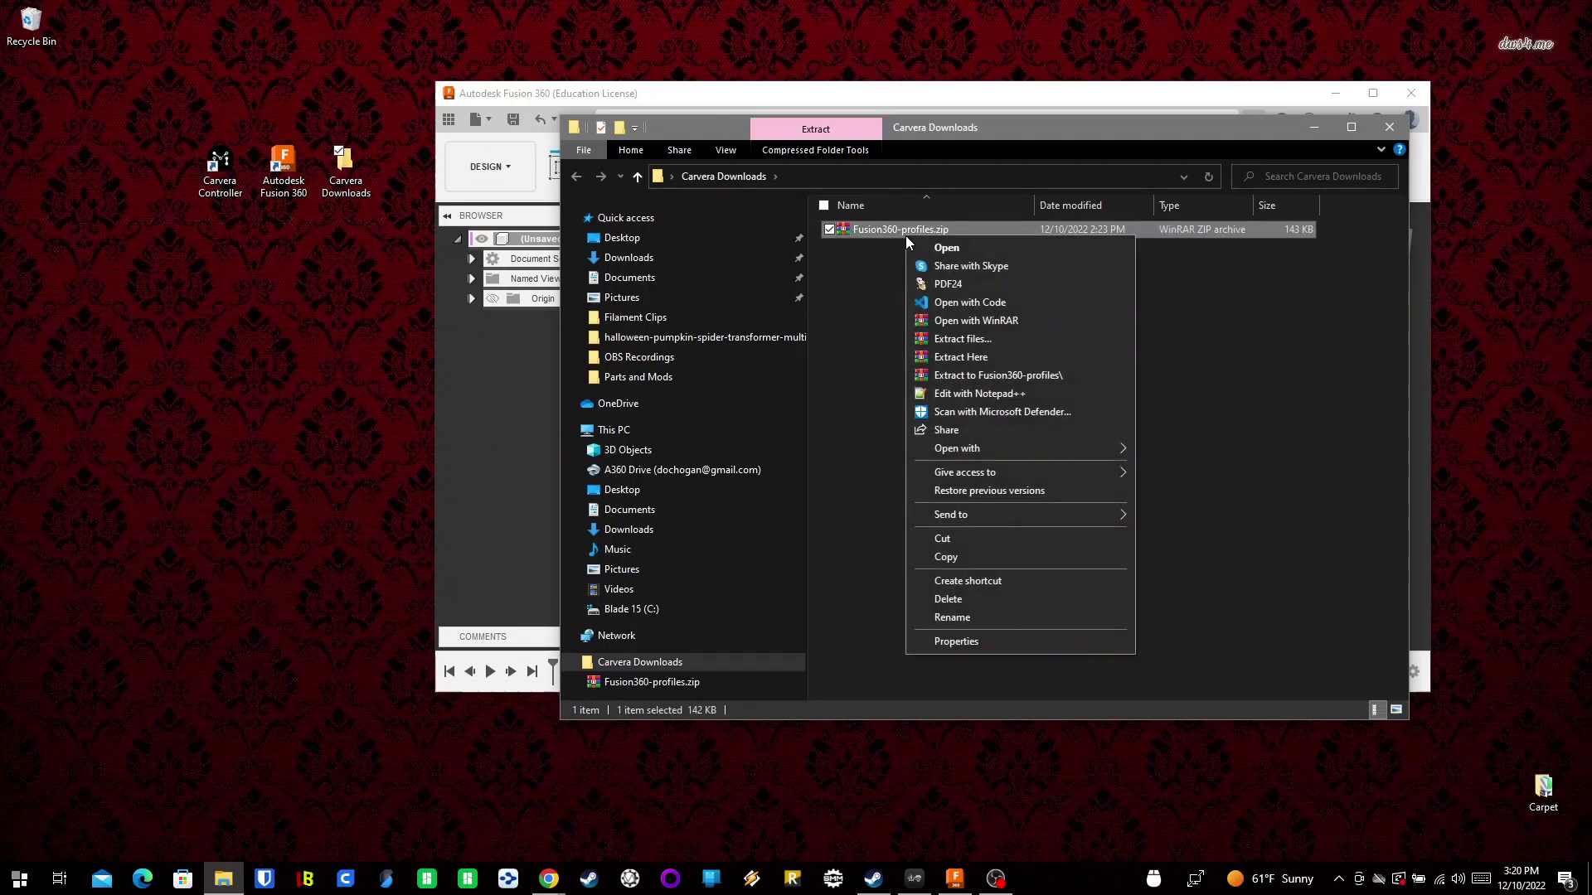
{"action": "left_click", "coordinate": [980, 357]}
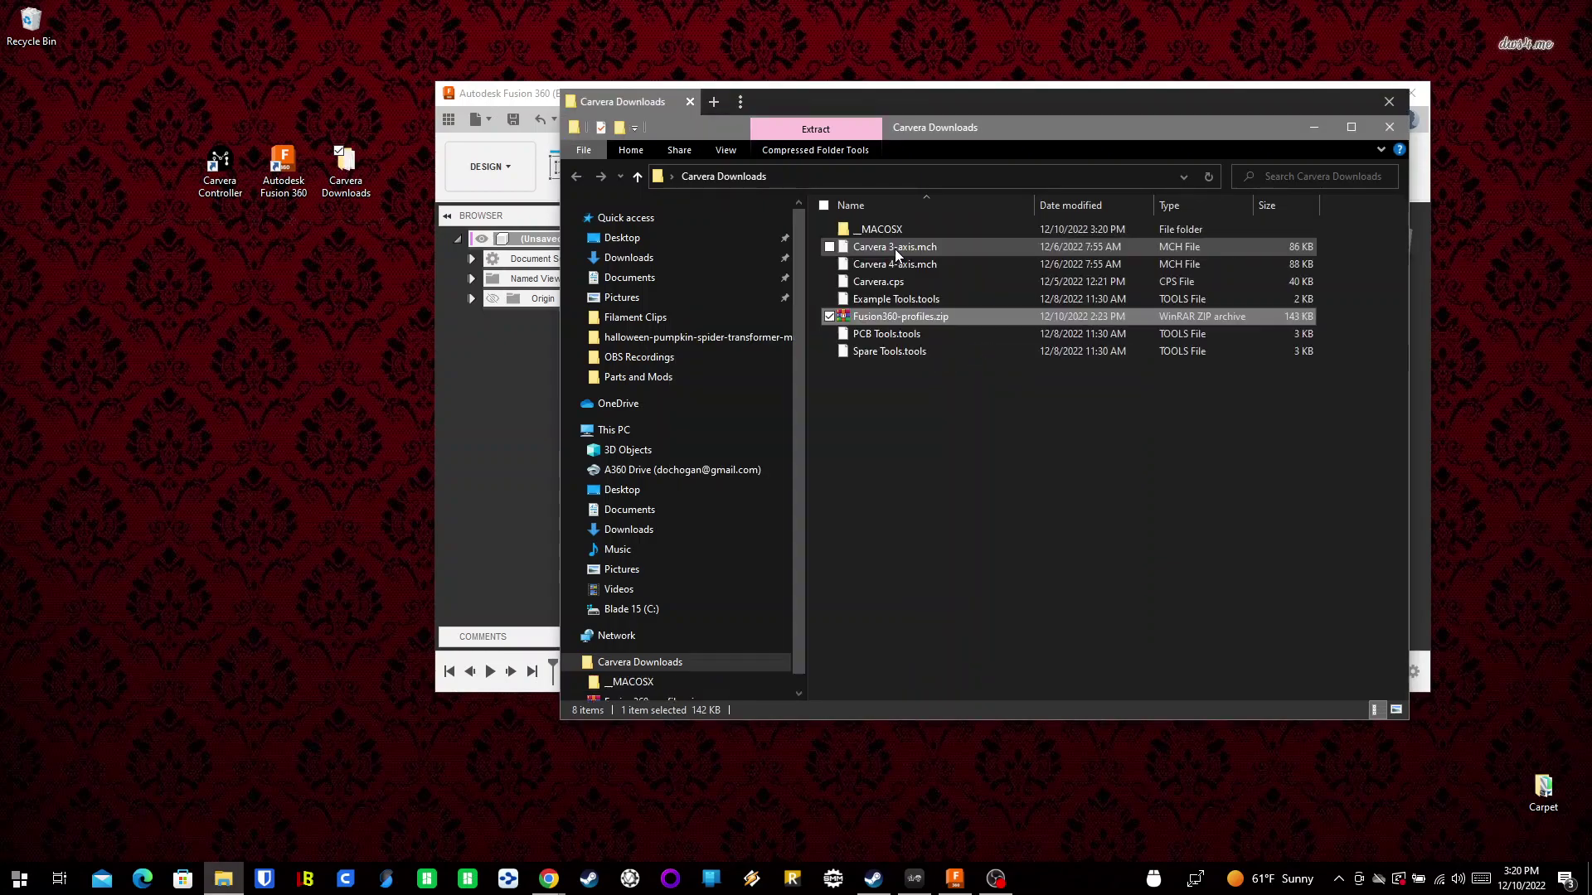
{"action": "left_click", "coordinate": [923, 409]}
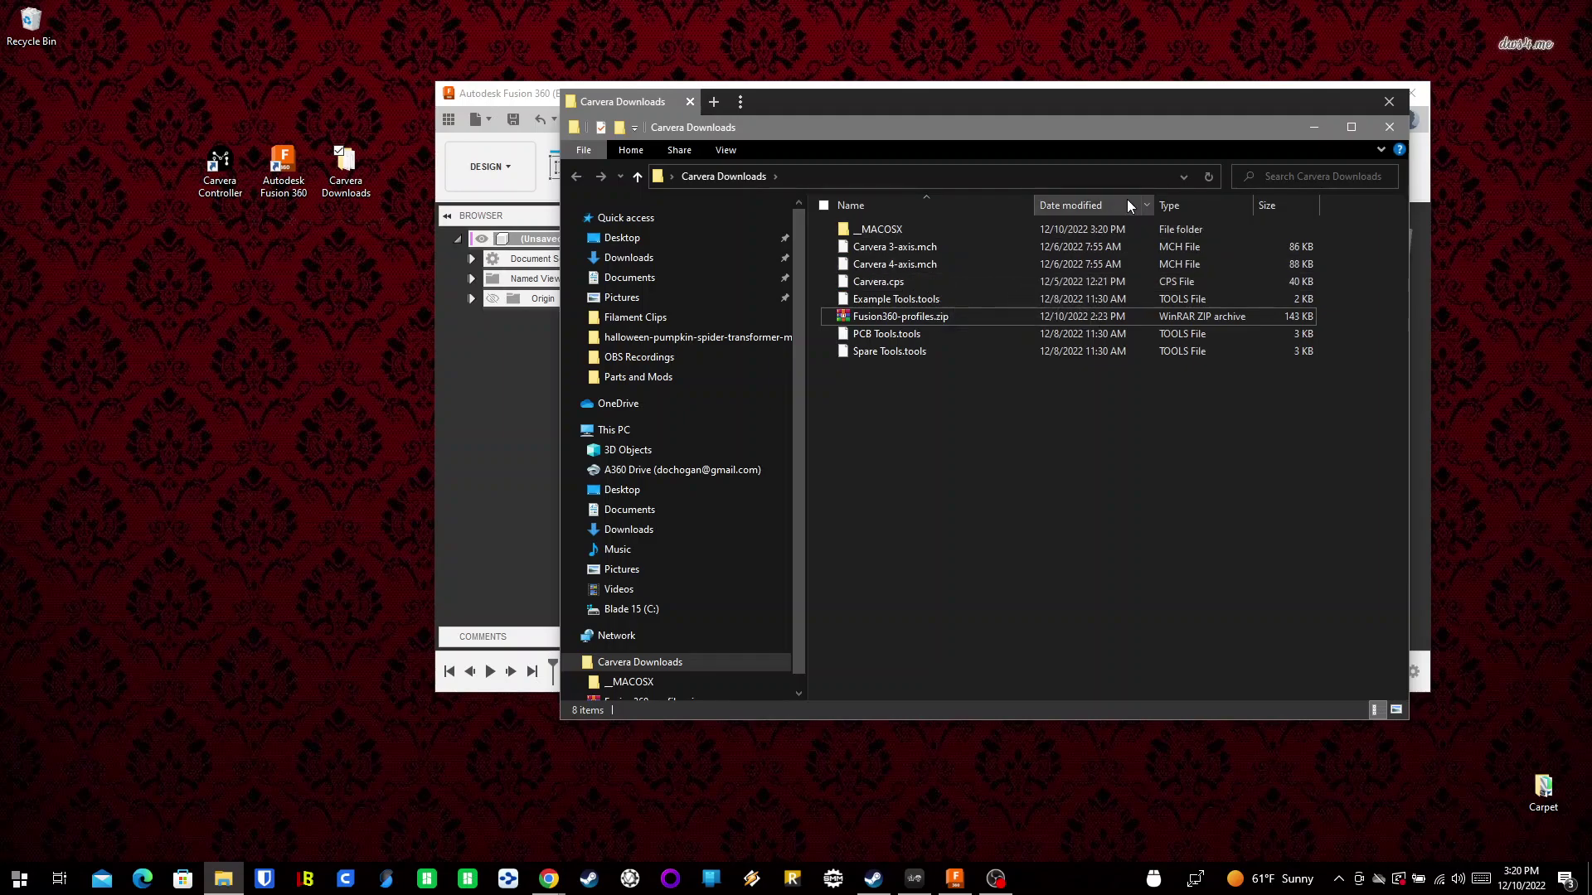
- Close the Carvera Downloads window, switch Fusion 360 to MANUFACTURE, and expand the MANAGE menu
{"action": "left_click", "coordinate": [1384, 104]}
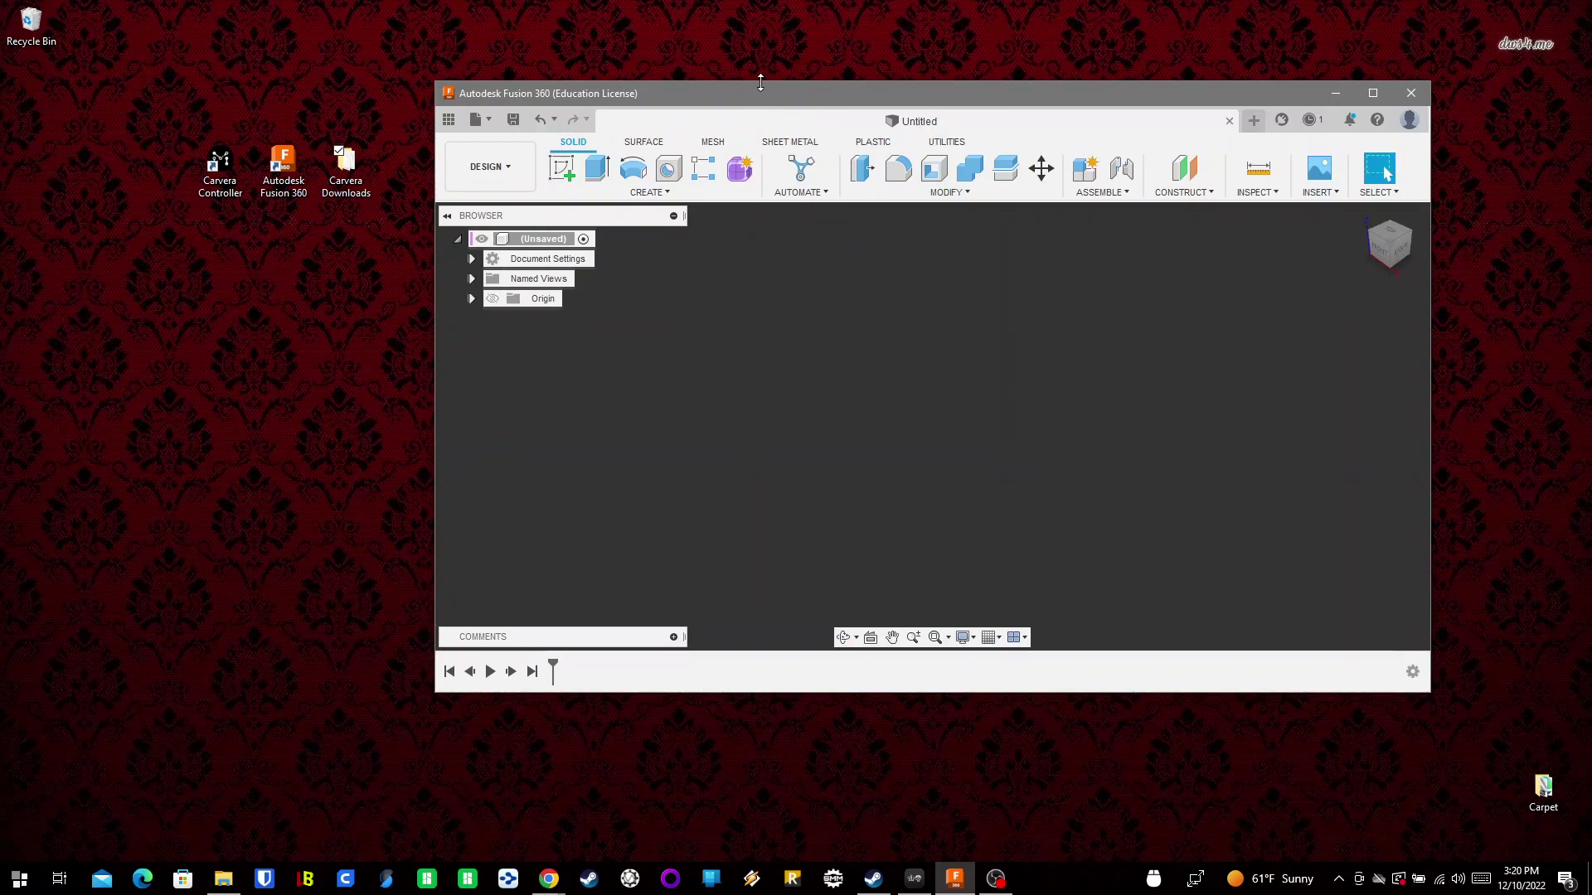
{"action": "left_click_drag", "start_coordinate": [756, 93], "coordinate": [717, 97]}
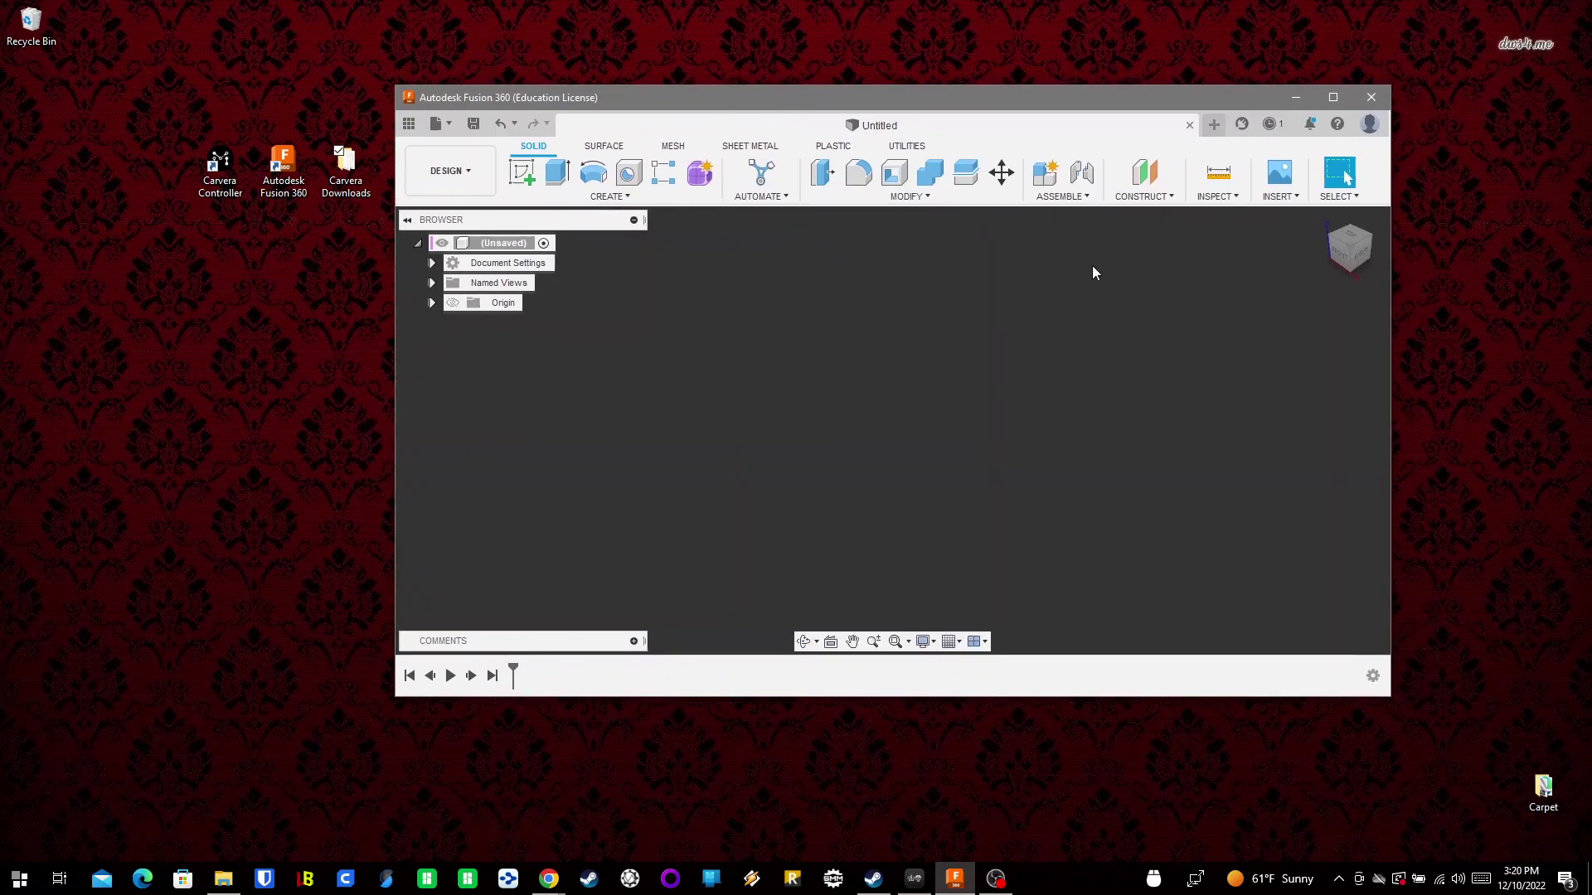
{"action": "left_click", "coordinate": [482, 172]}
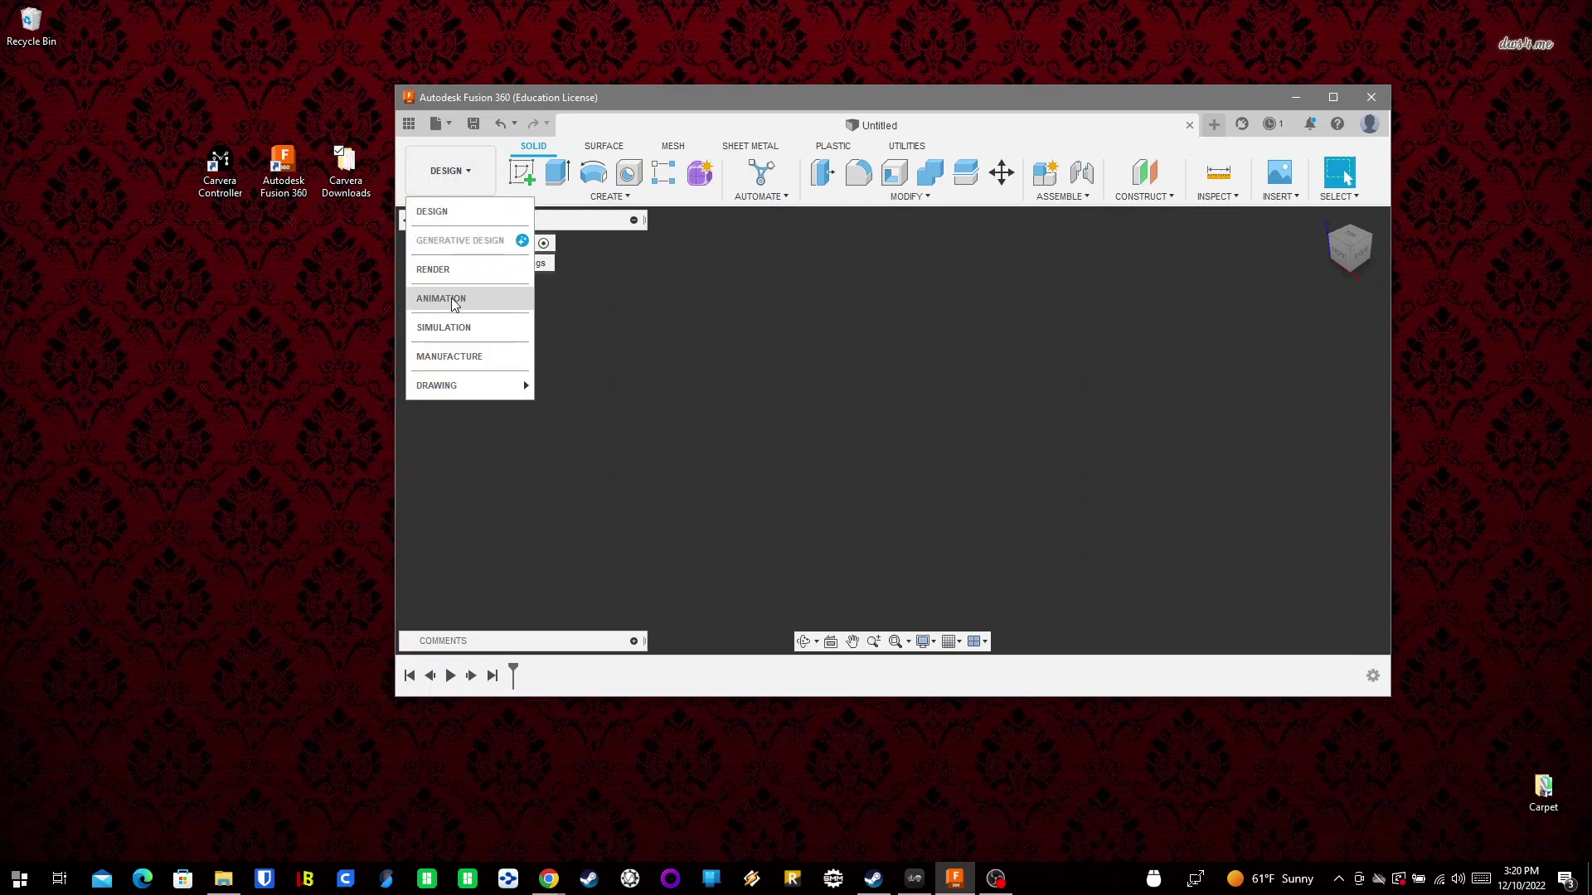
{"action": "left_click", "coordinate": [439, 362]}
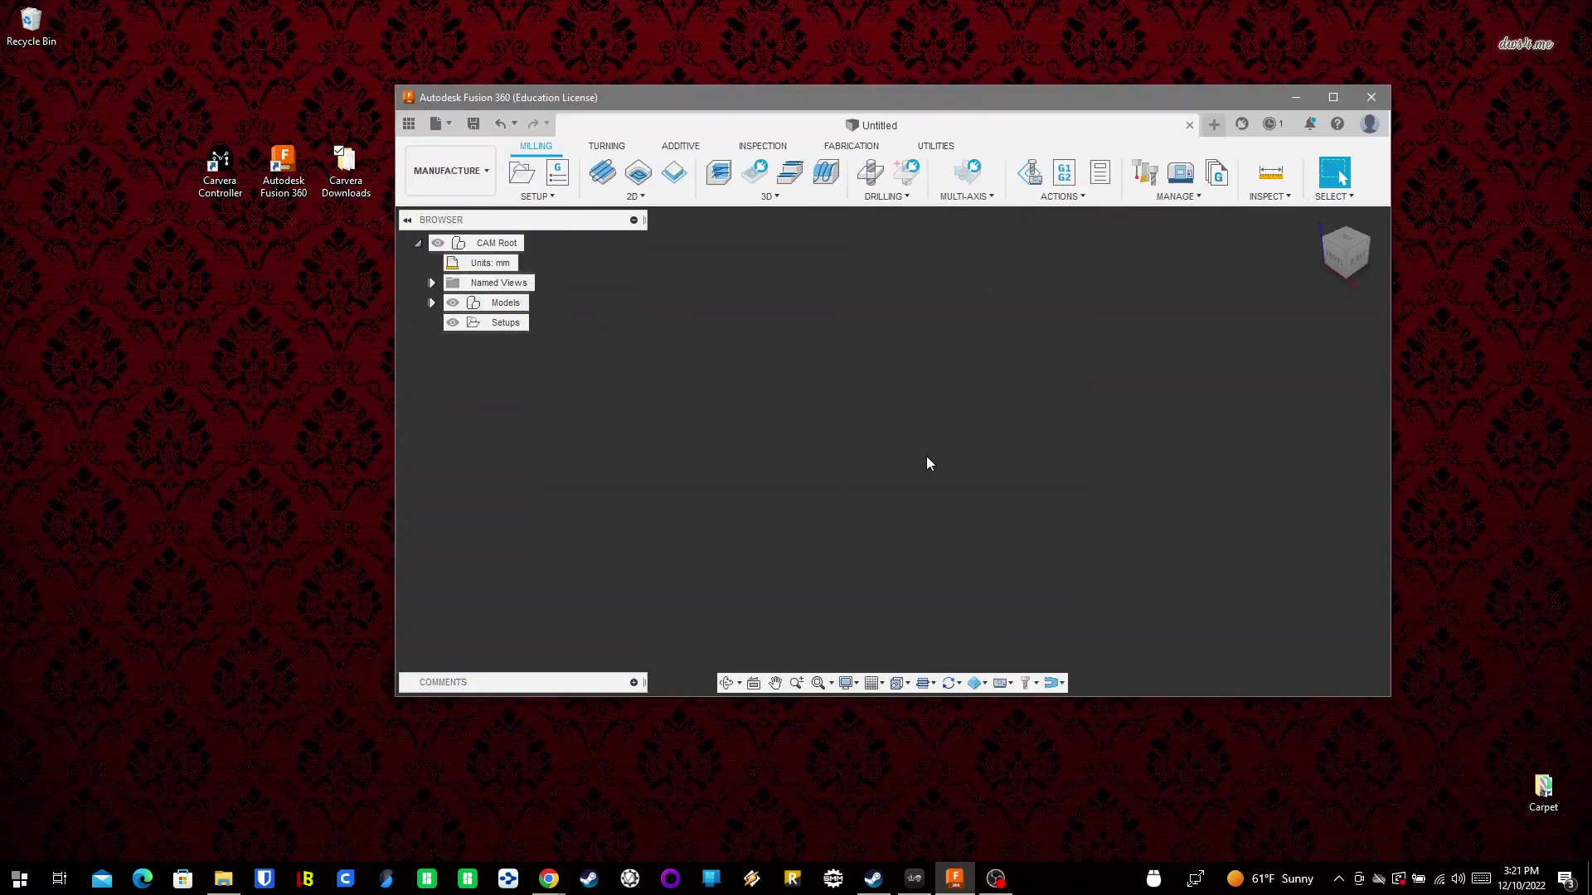
{"action": "left_click", "coordinate": [1174, 199]}
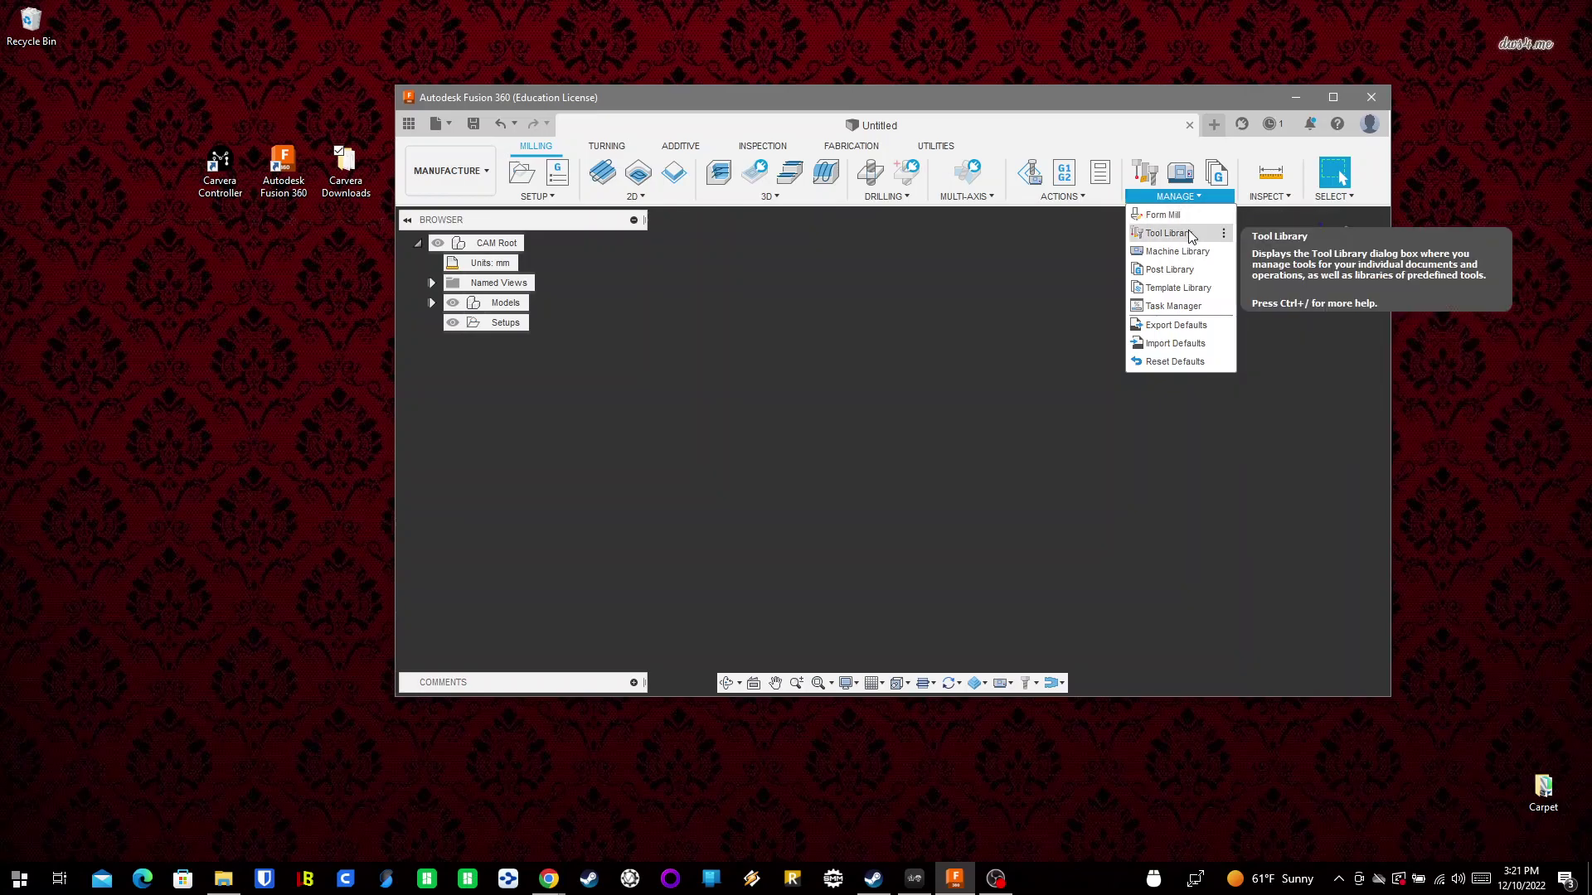
- Open the Tool Library and bring up the actions for the Local library folder
{"action": "left_click", "coordinate": [1190, 234]}
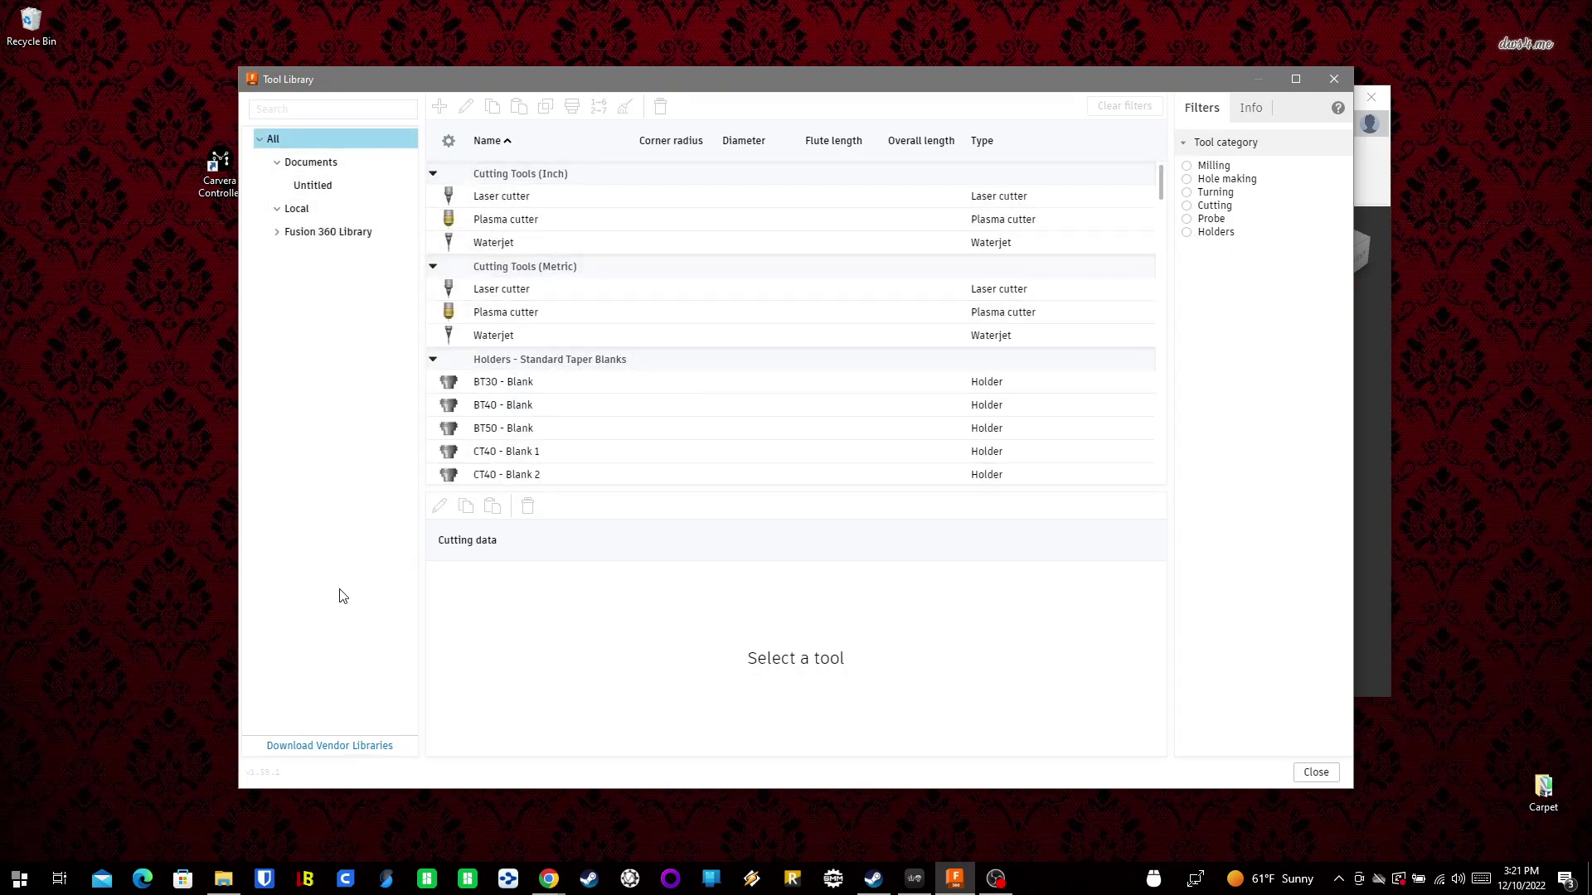
{"action": "left_click", "coordinate": [318, 215]}
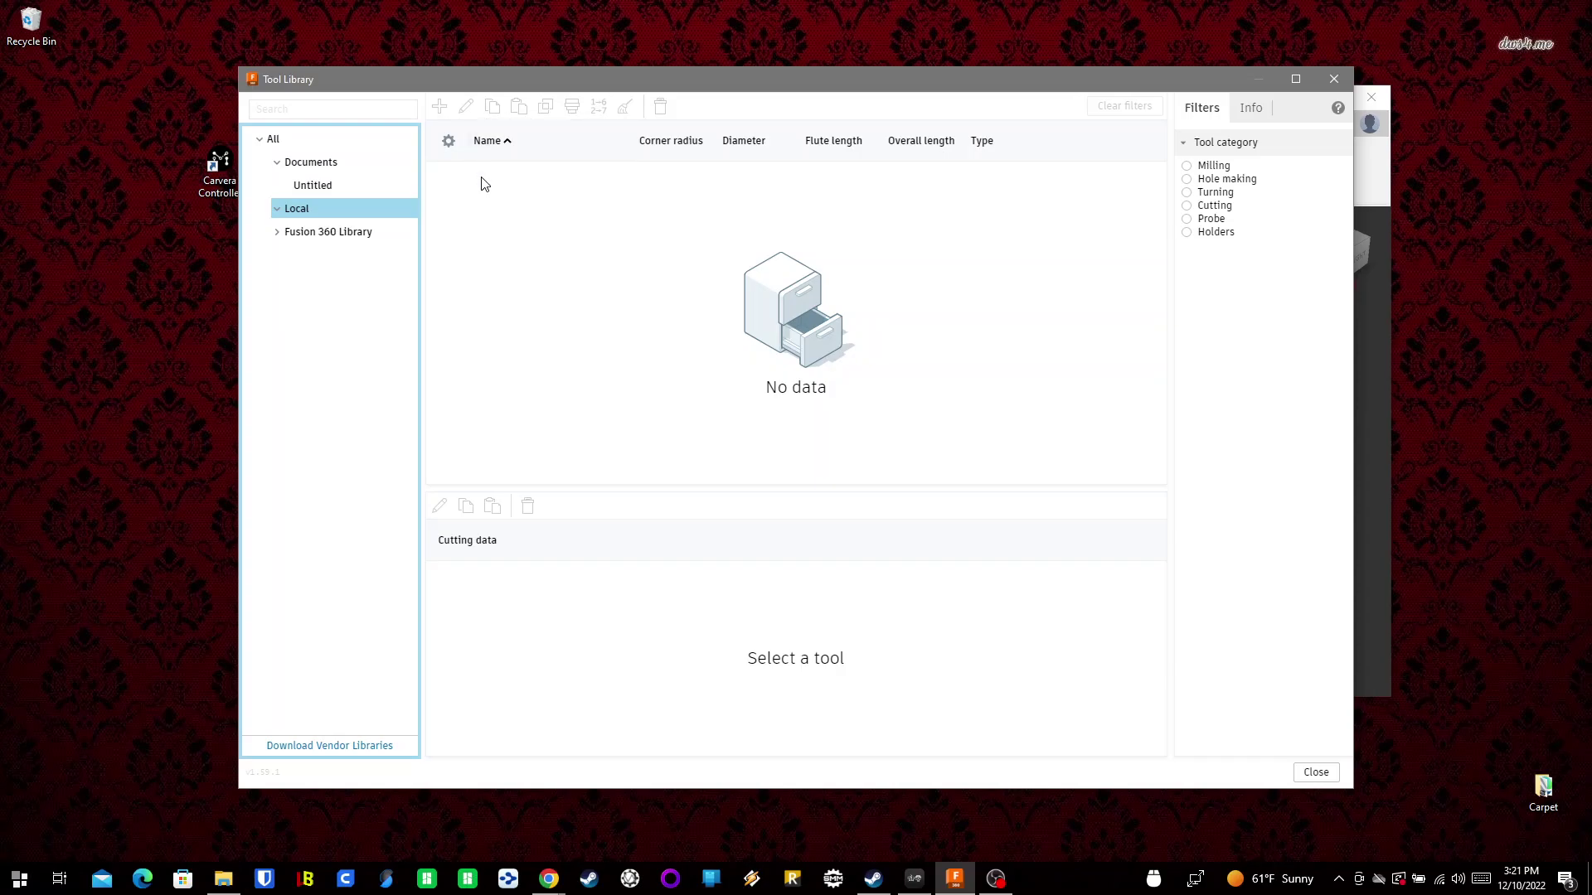
{"action": "right_click", "coordinate": [303, 214]}
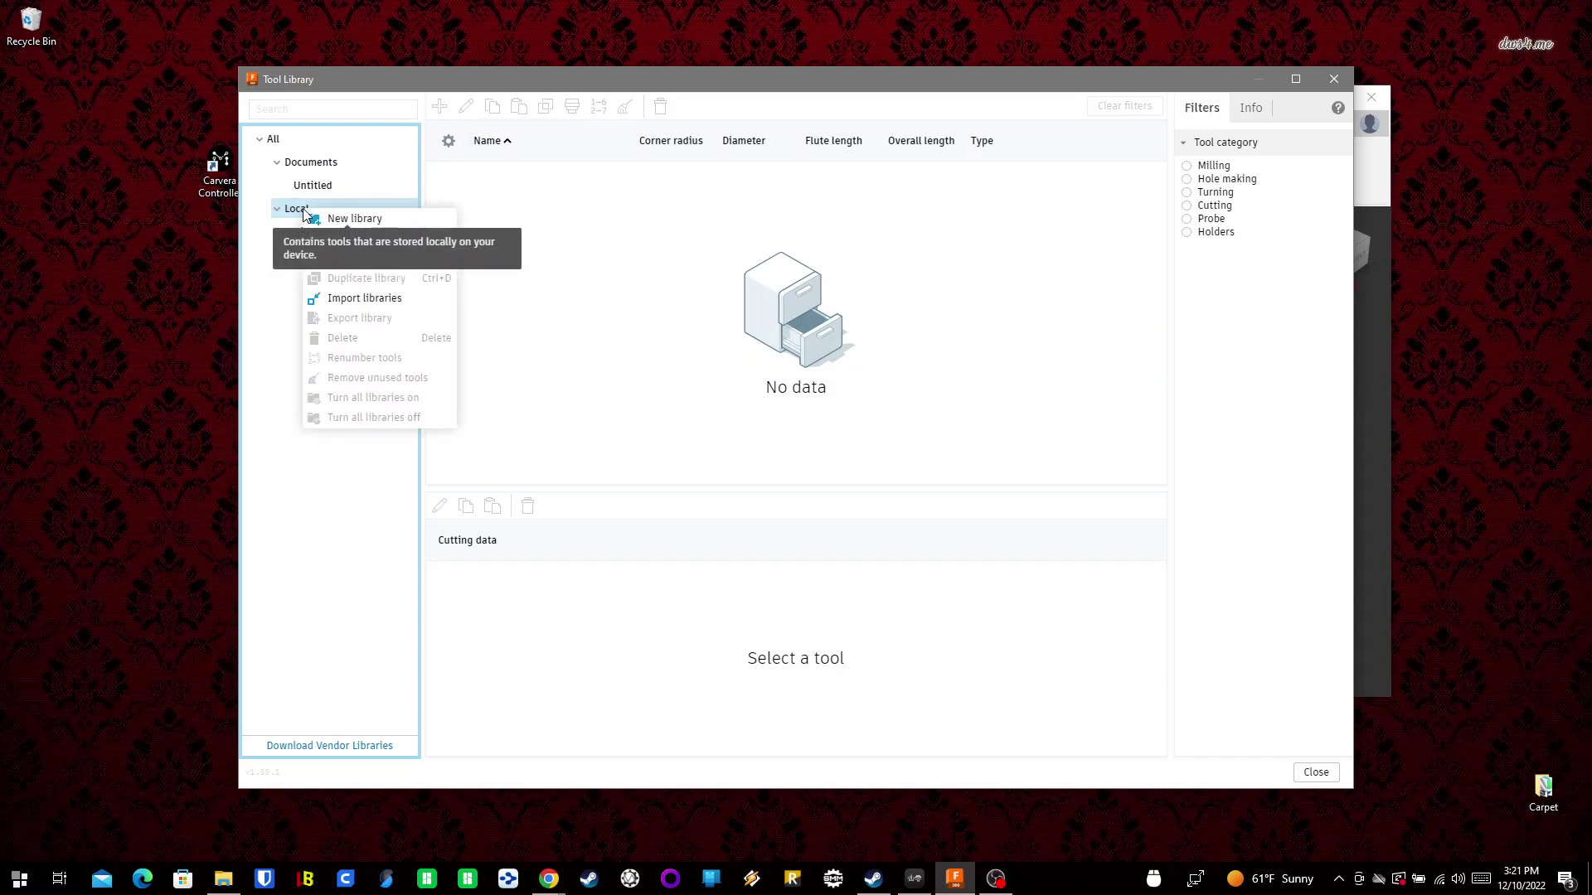
- Import Example Tools, PCB Tools and Spare Tools .tools files from Desktop > Carvera Downloads
{"action": "left_click", "coordinate": [371, 298]}
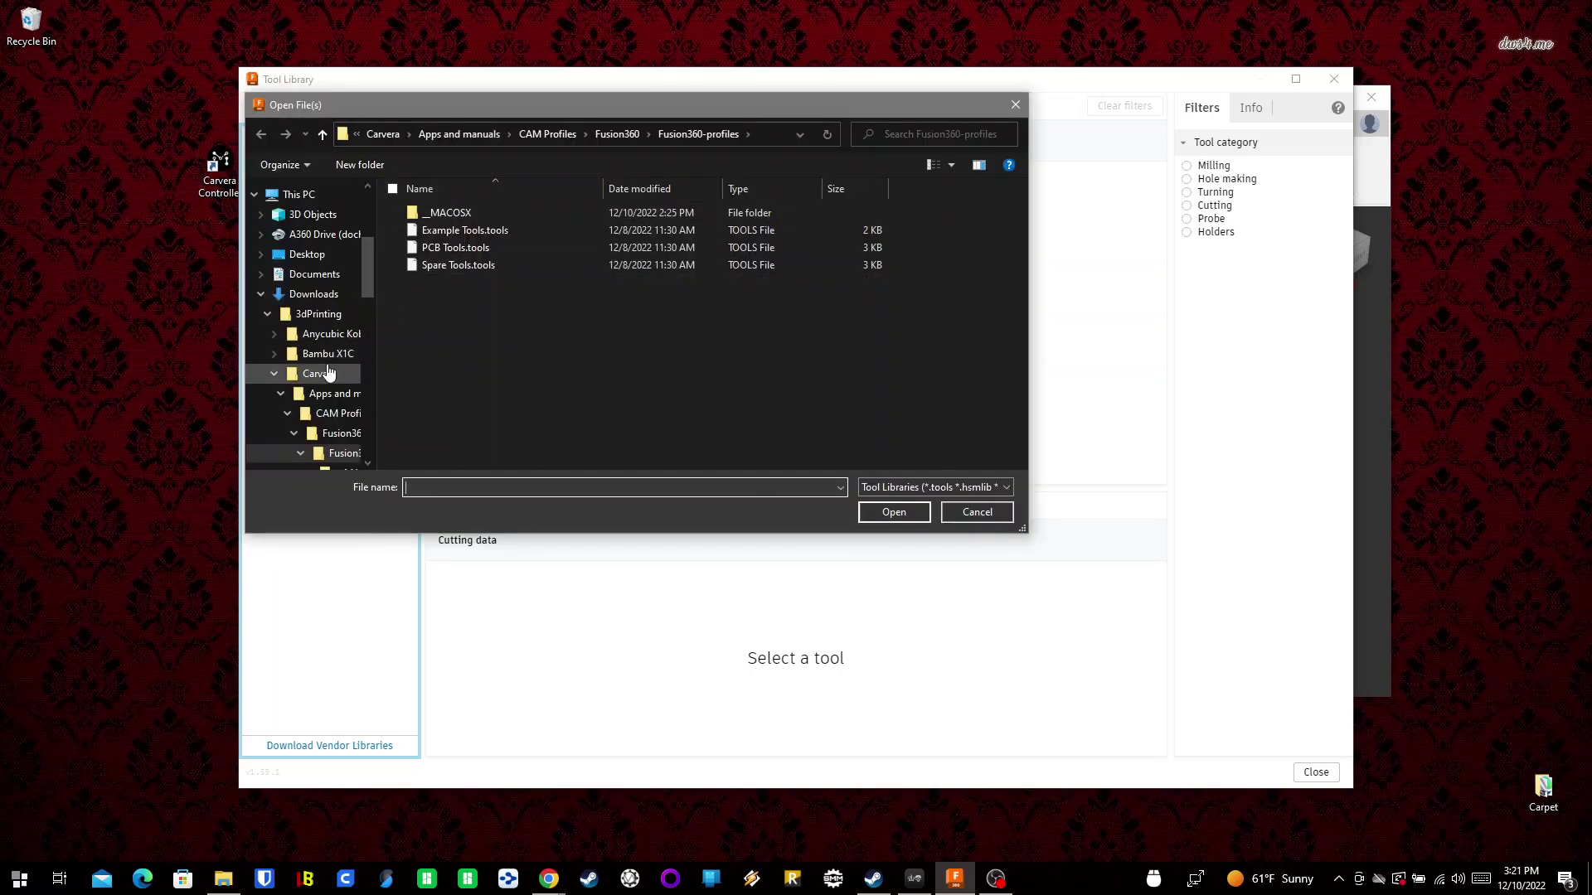
{"action": "left_click", "coordinate": [308, 258]}
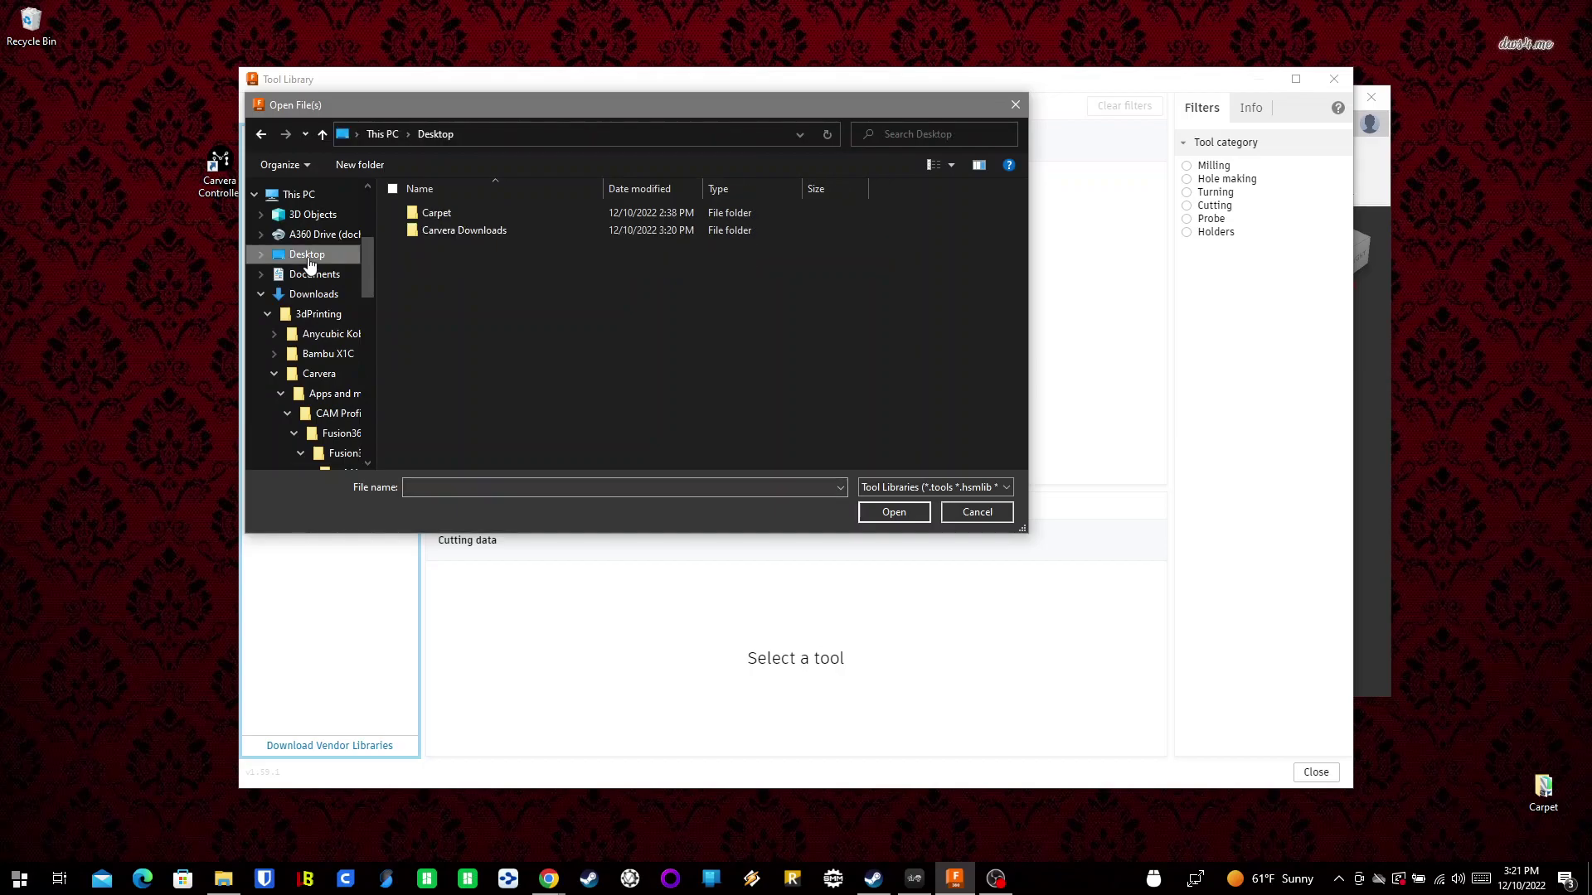
{"action": "double_click", "coordinate": [441, 228]}
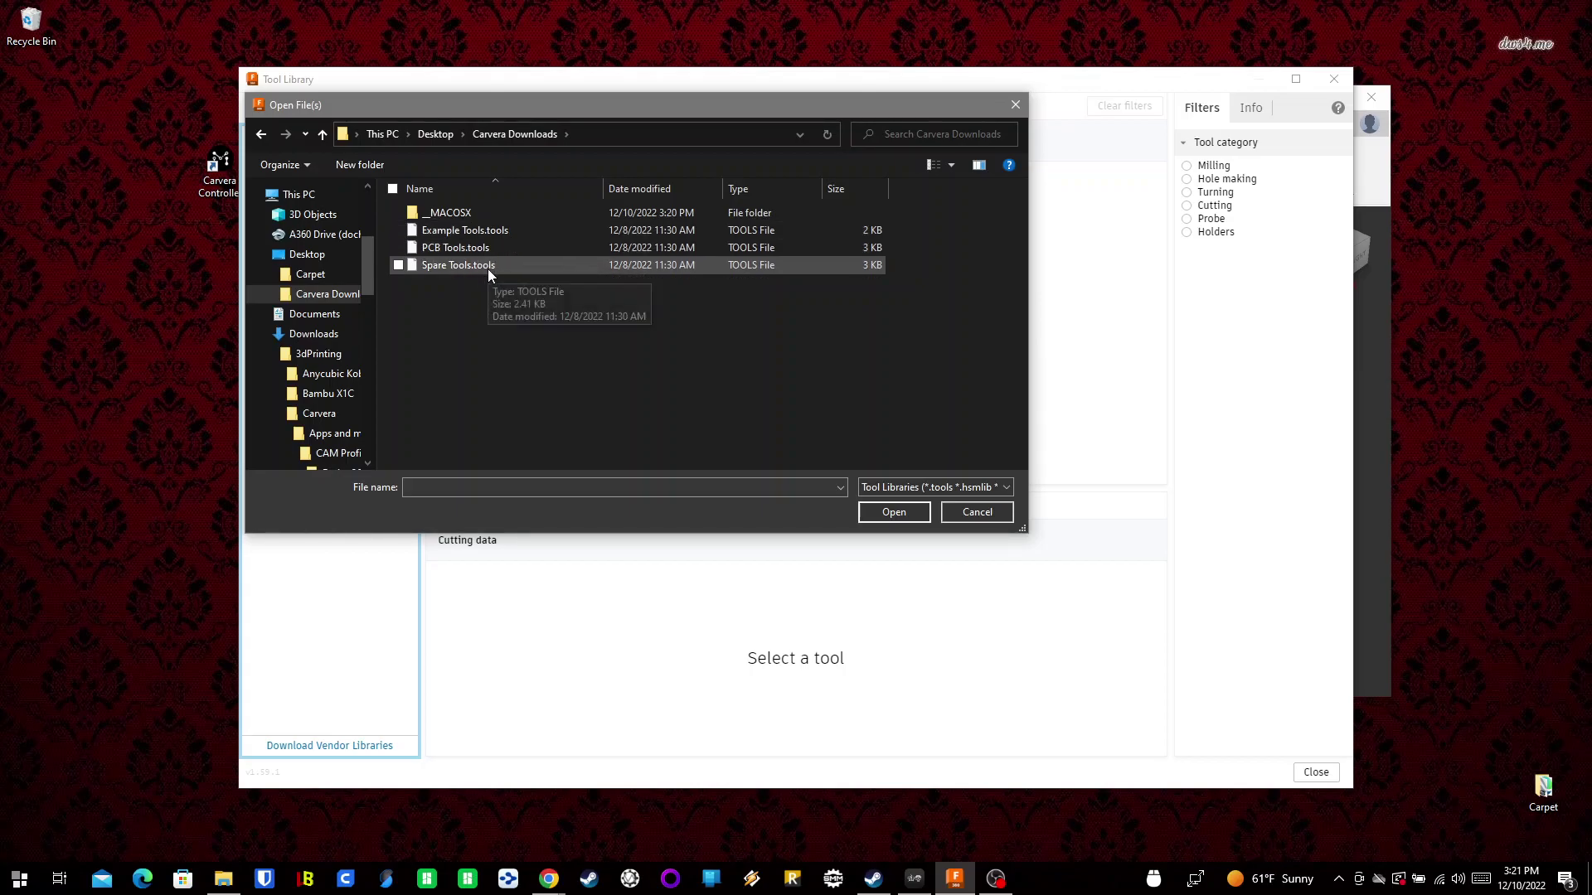
{"action": "left_click", "coordinate": [488, 232]}
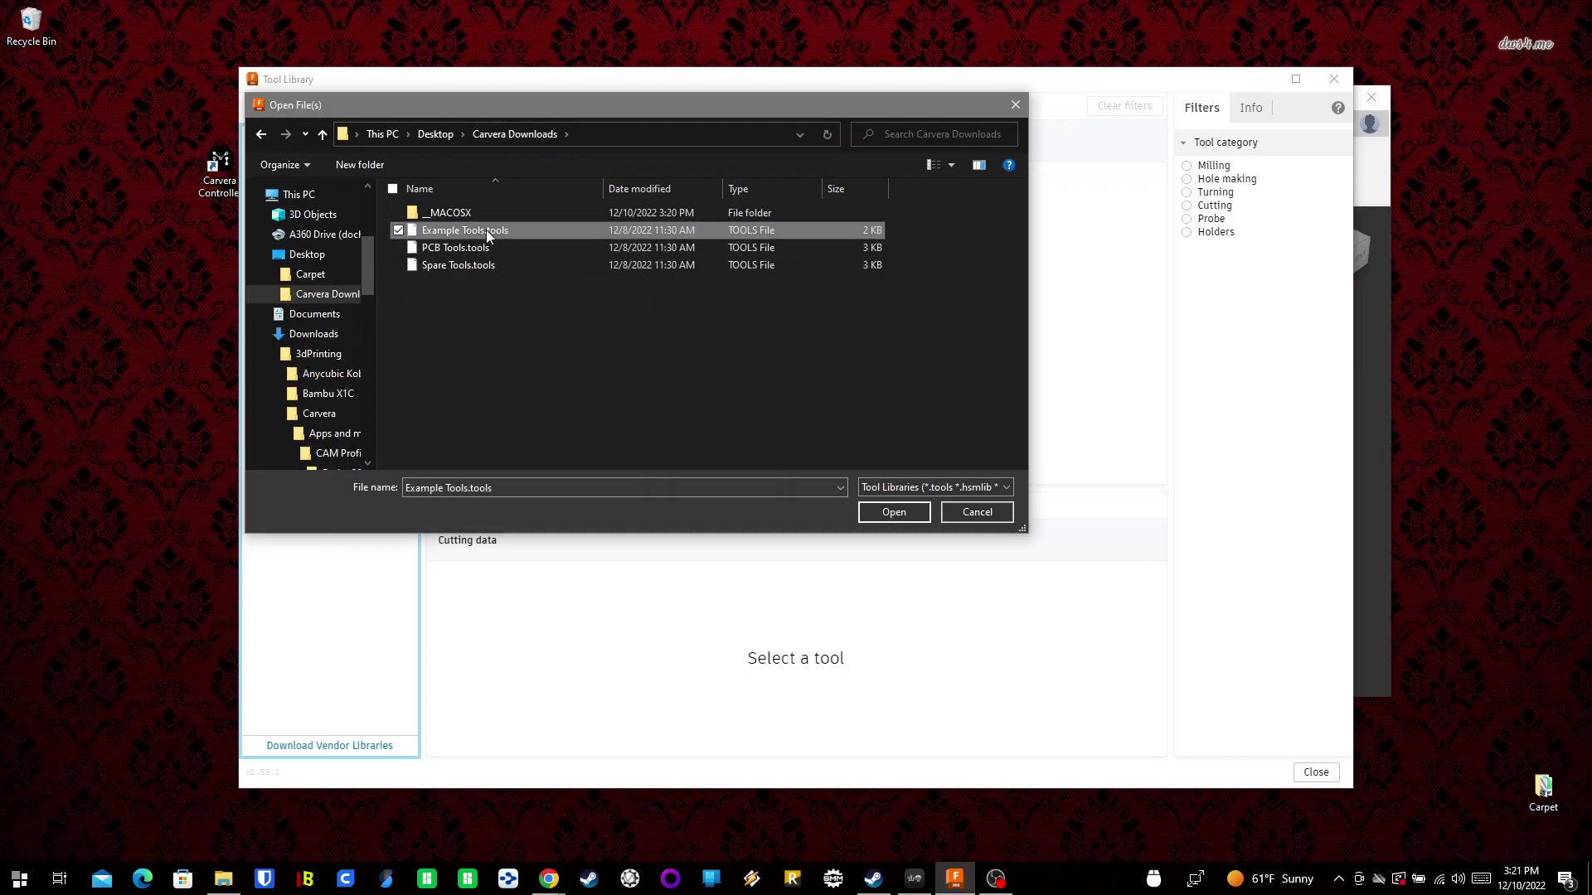
{"action": "left_click", "coordinate": [399, 248]}
{"action": "left_click", "coordinate": [398, 265]}
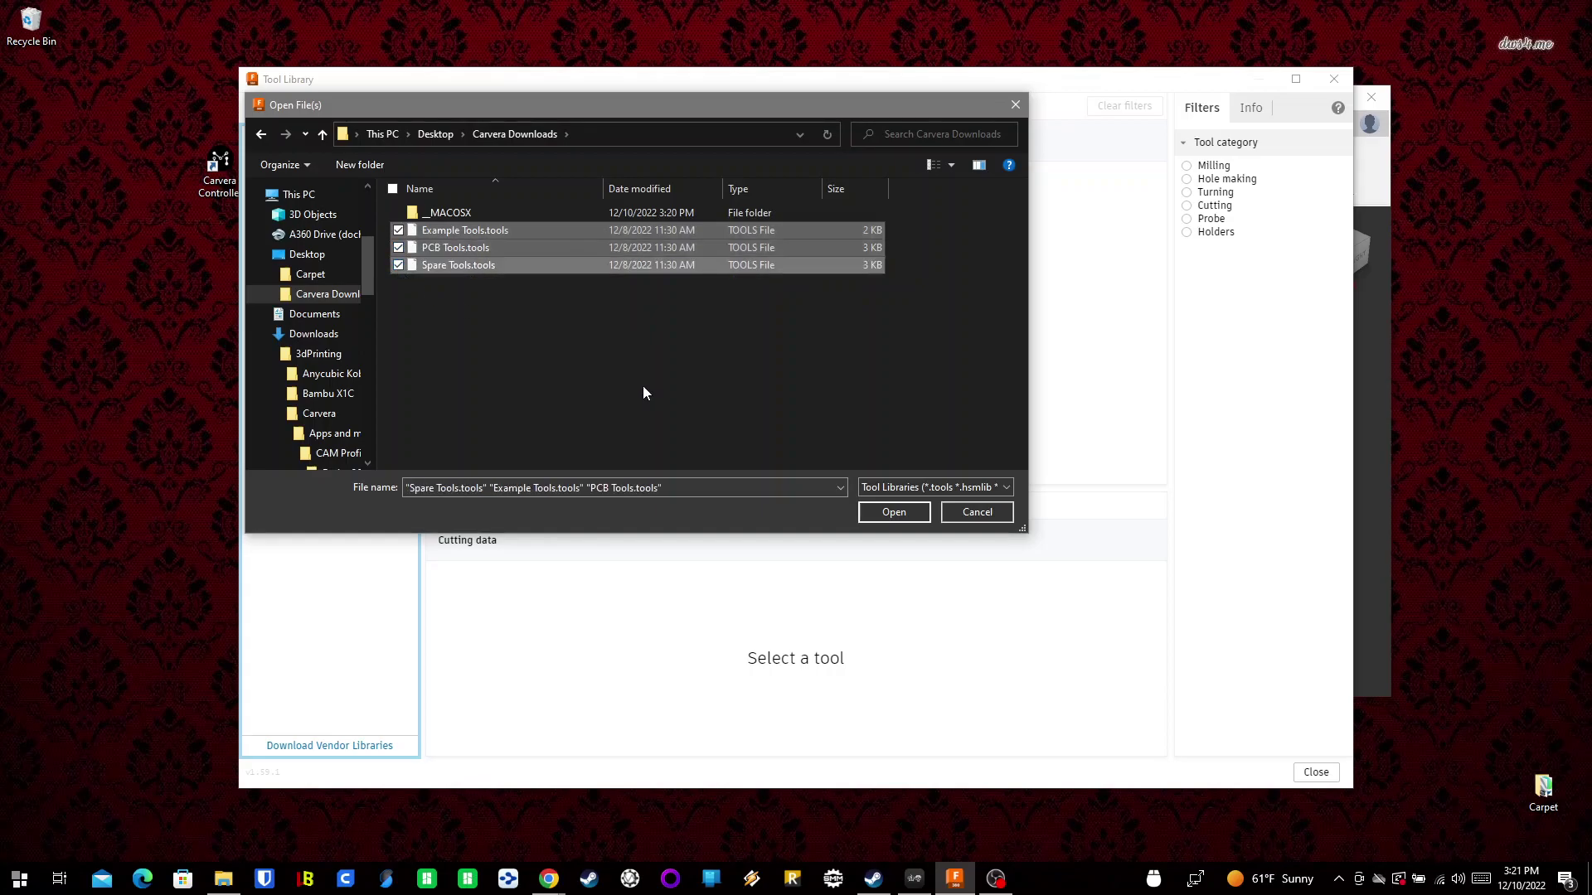
{"action": "left_click", "coordinate": [881, 512]}
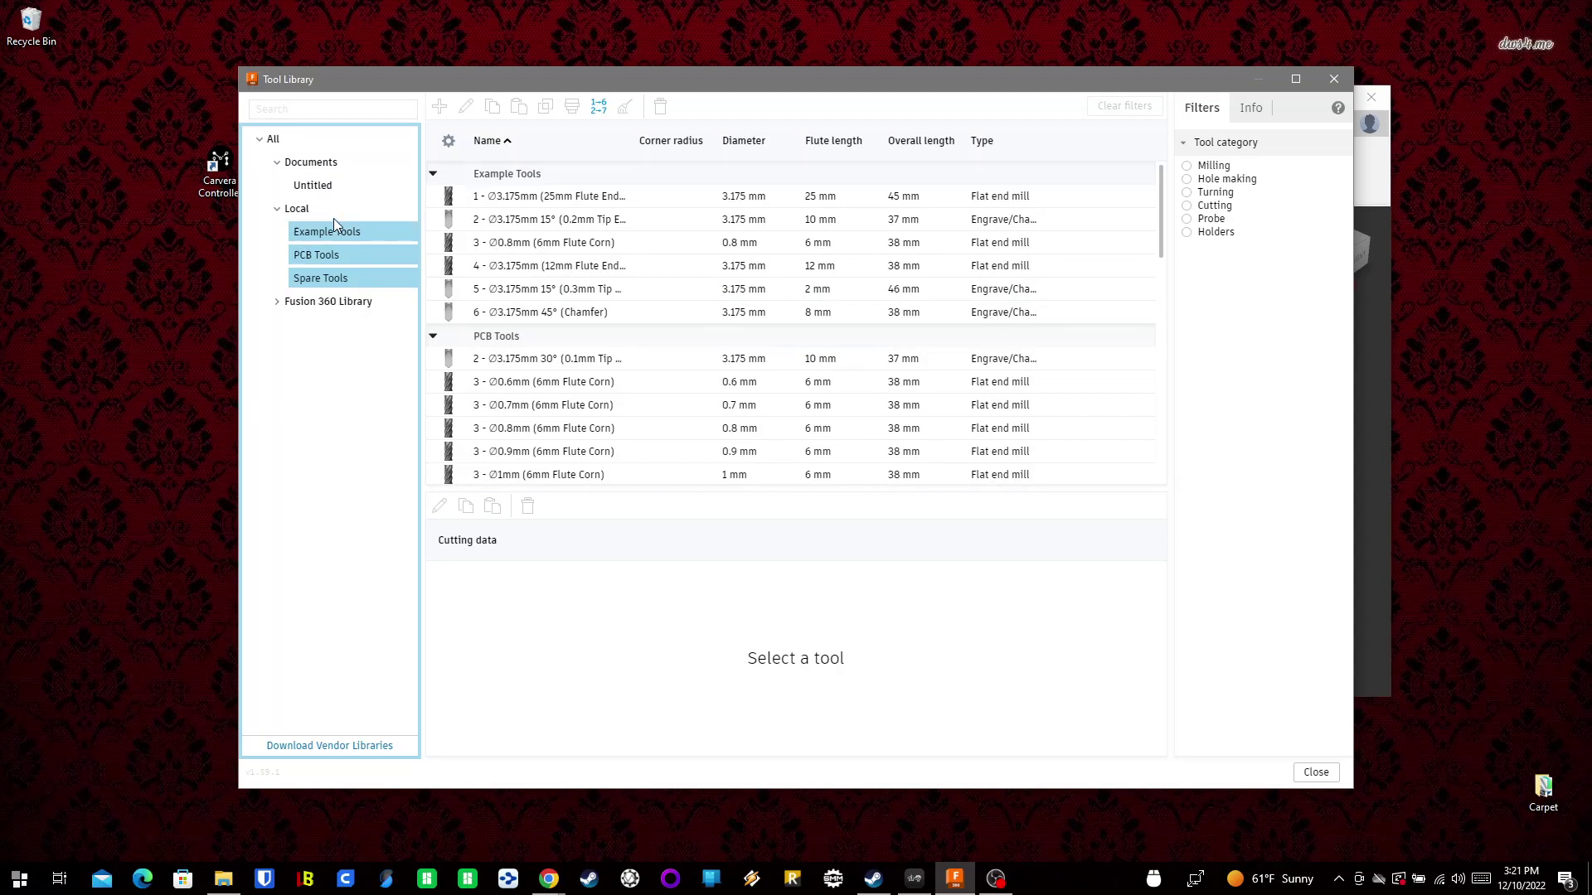
- Review the Example Tools, PCB Tools and Spare Tools libraries under Local, then close the Tool Library
{"action": "left_click", "coordinate": [335, 232]}
{"action": "left_click", "coordinate": [343, 255]}
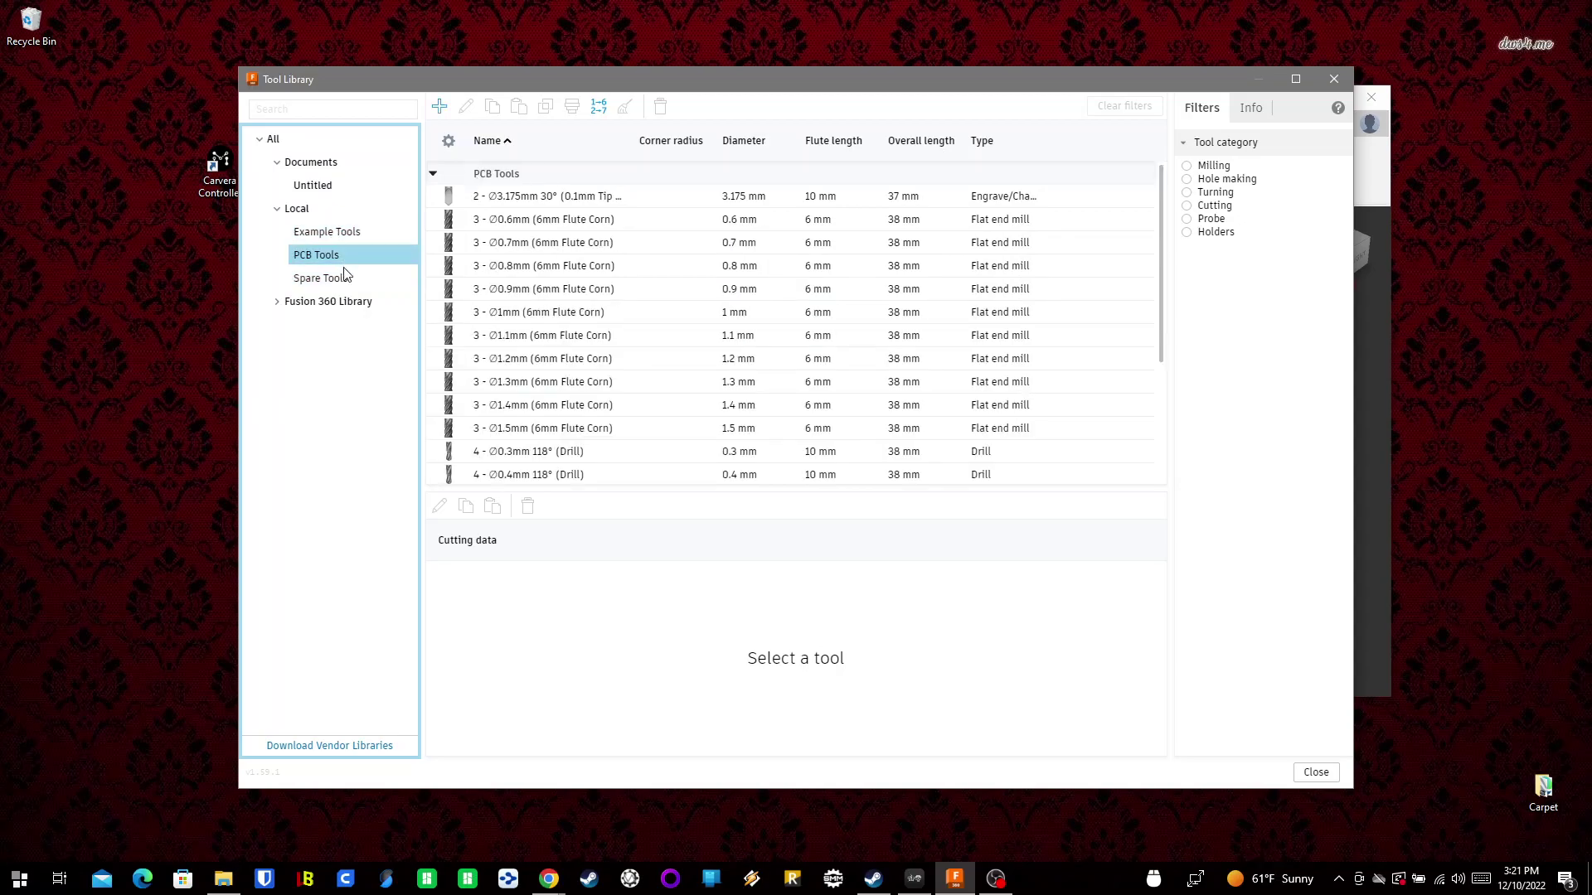
{"action": "left_click", "coordinate": [343, 277]}
{"action": "left_click", "coordinate": [307, 210]}
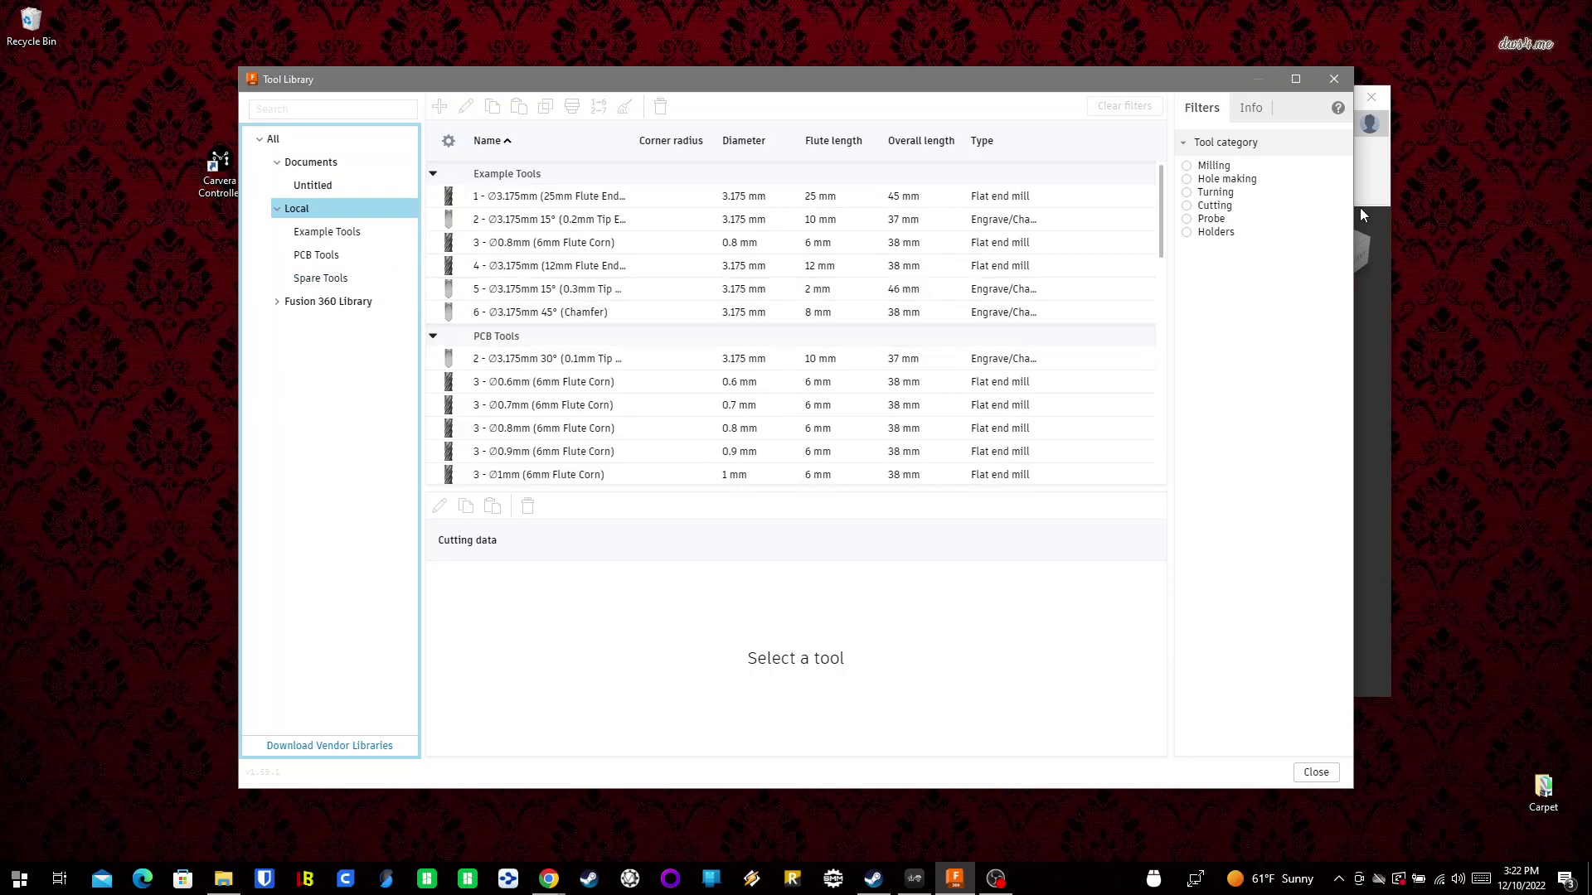
{"action": "left_click", "coordinate": [1333, 80]}
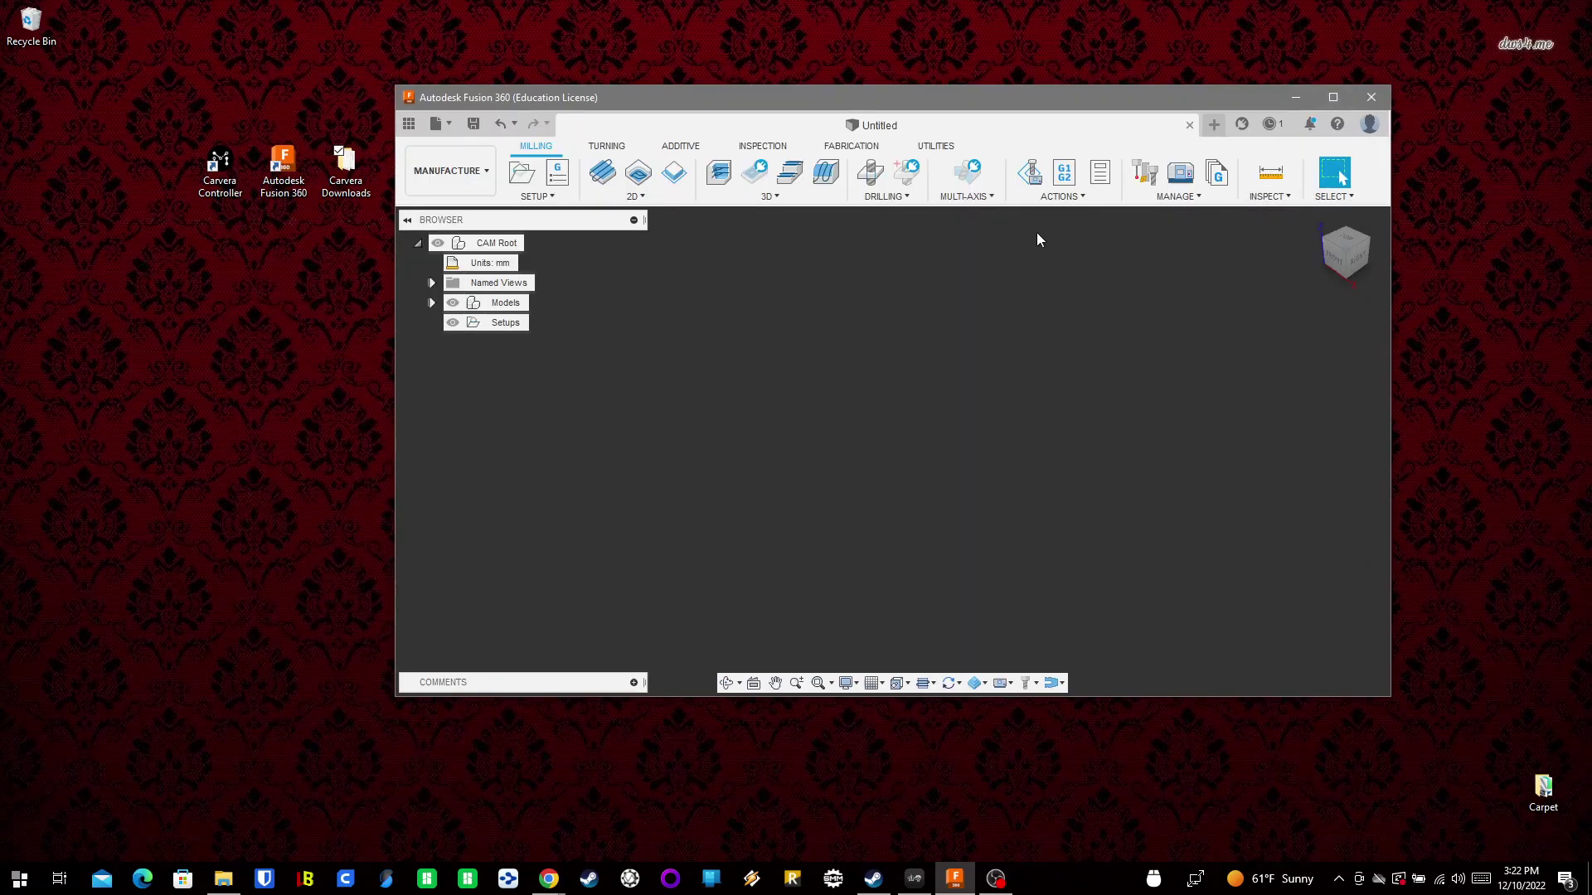
- Open the Machine Library from MANAGE and bring up its Import options
{"action": "left_click", "coordinate": [1174, 197]}
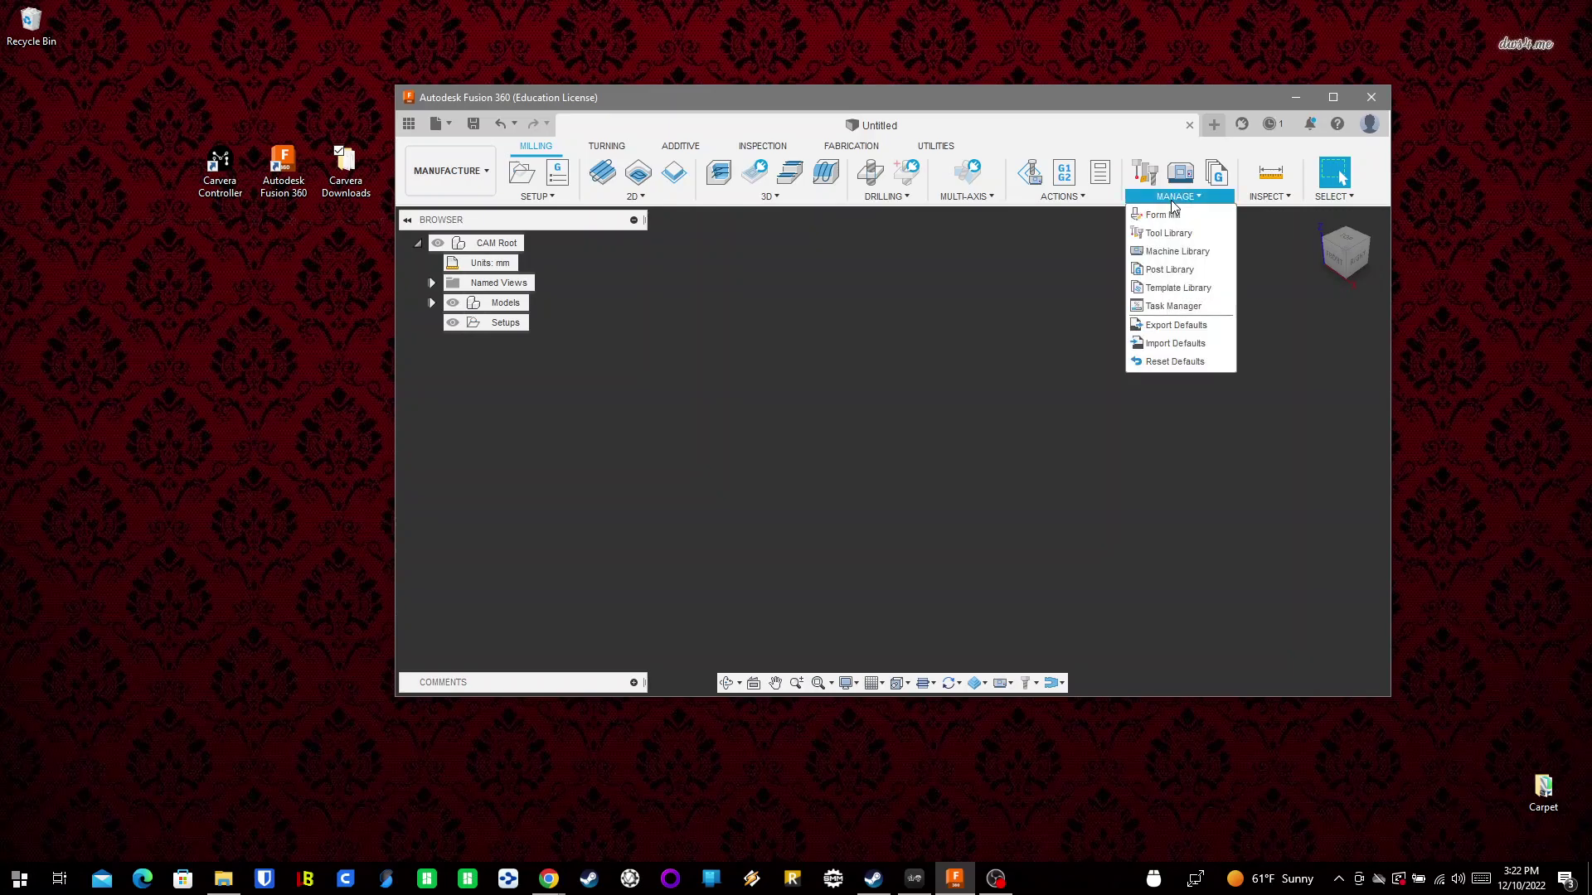
{"action": "left_click", "coordinate": [1178, 252]}
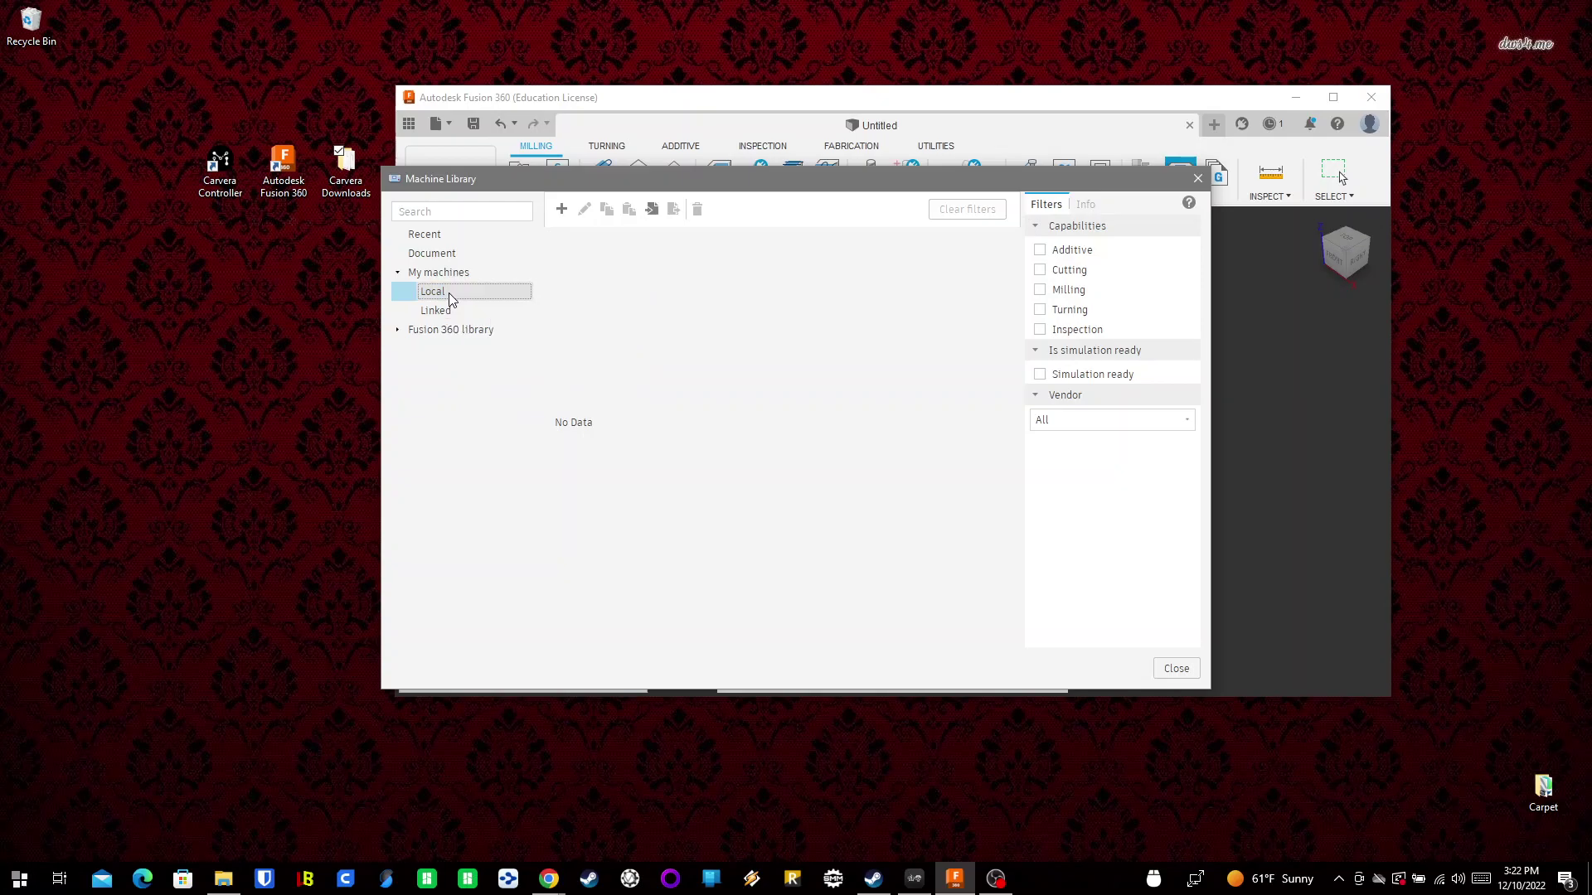
{"action": "left_click", "coordinate": [653, 211]}
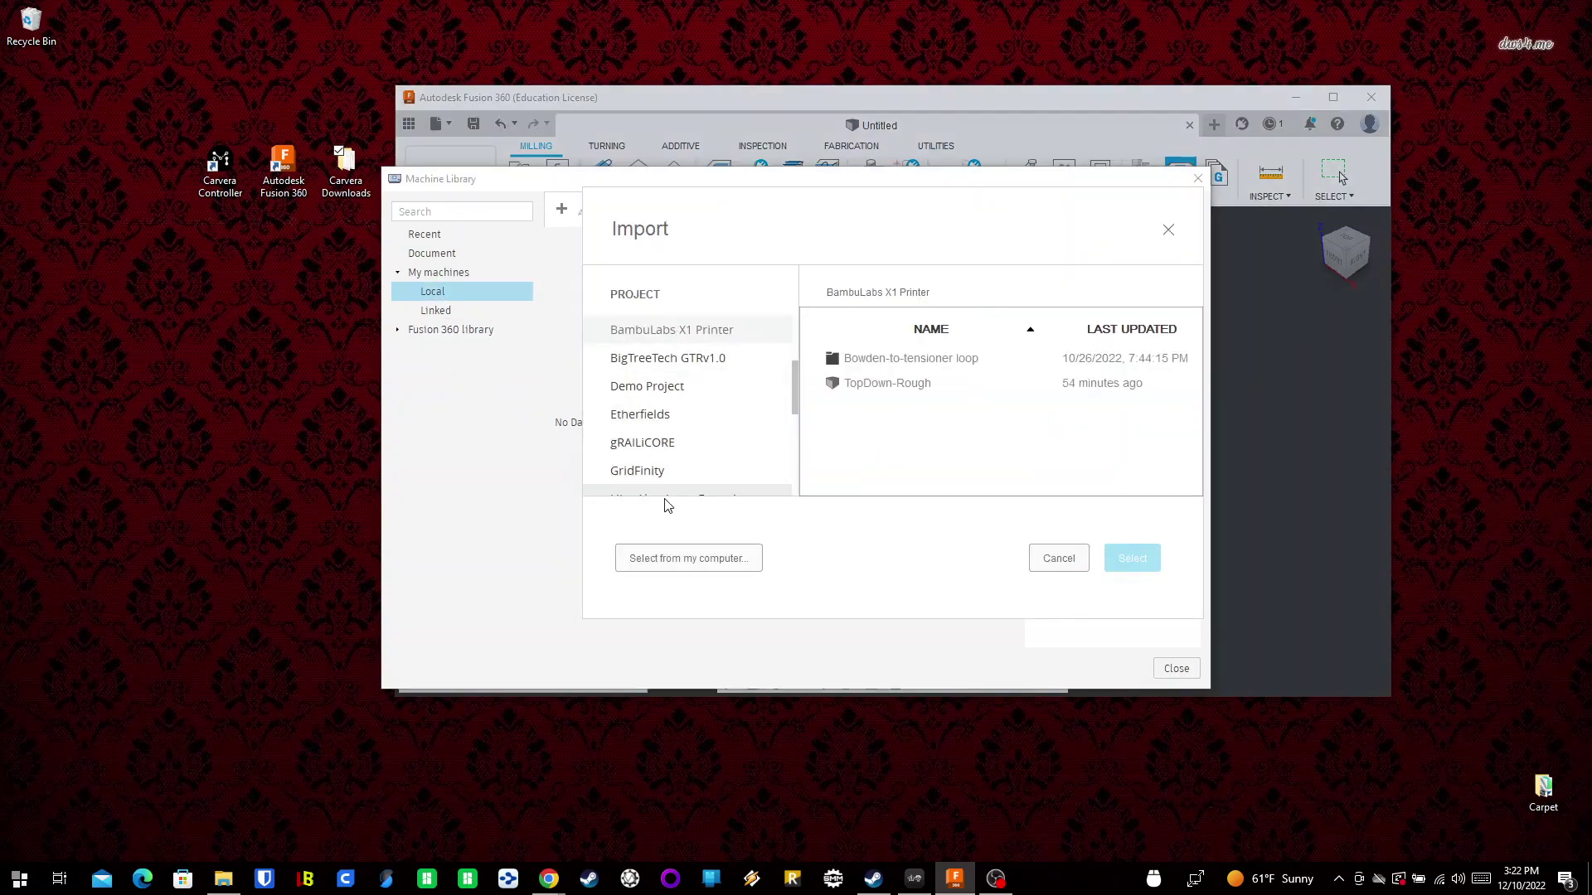
- Import Carvera 3-axis.mch from Desktop > Carvera Downloads into the Local machine library
{"action": "left_click", "coordinate": [665, 559]}
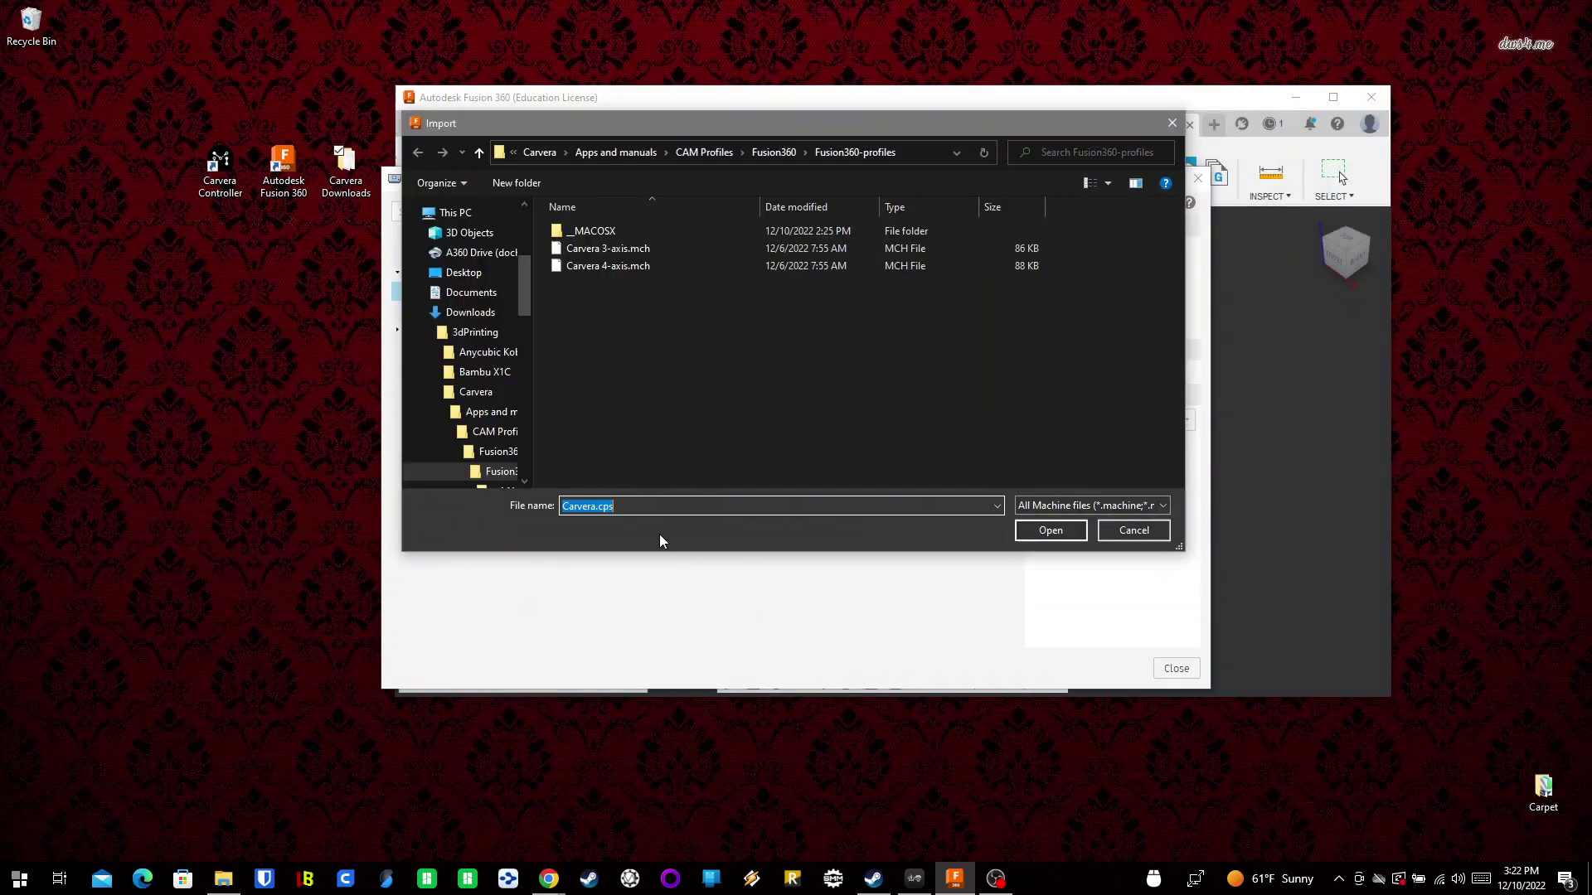
{"action": "left_click", "coordinate": [464, 272]}
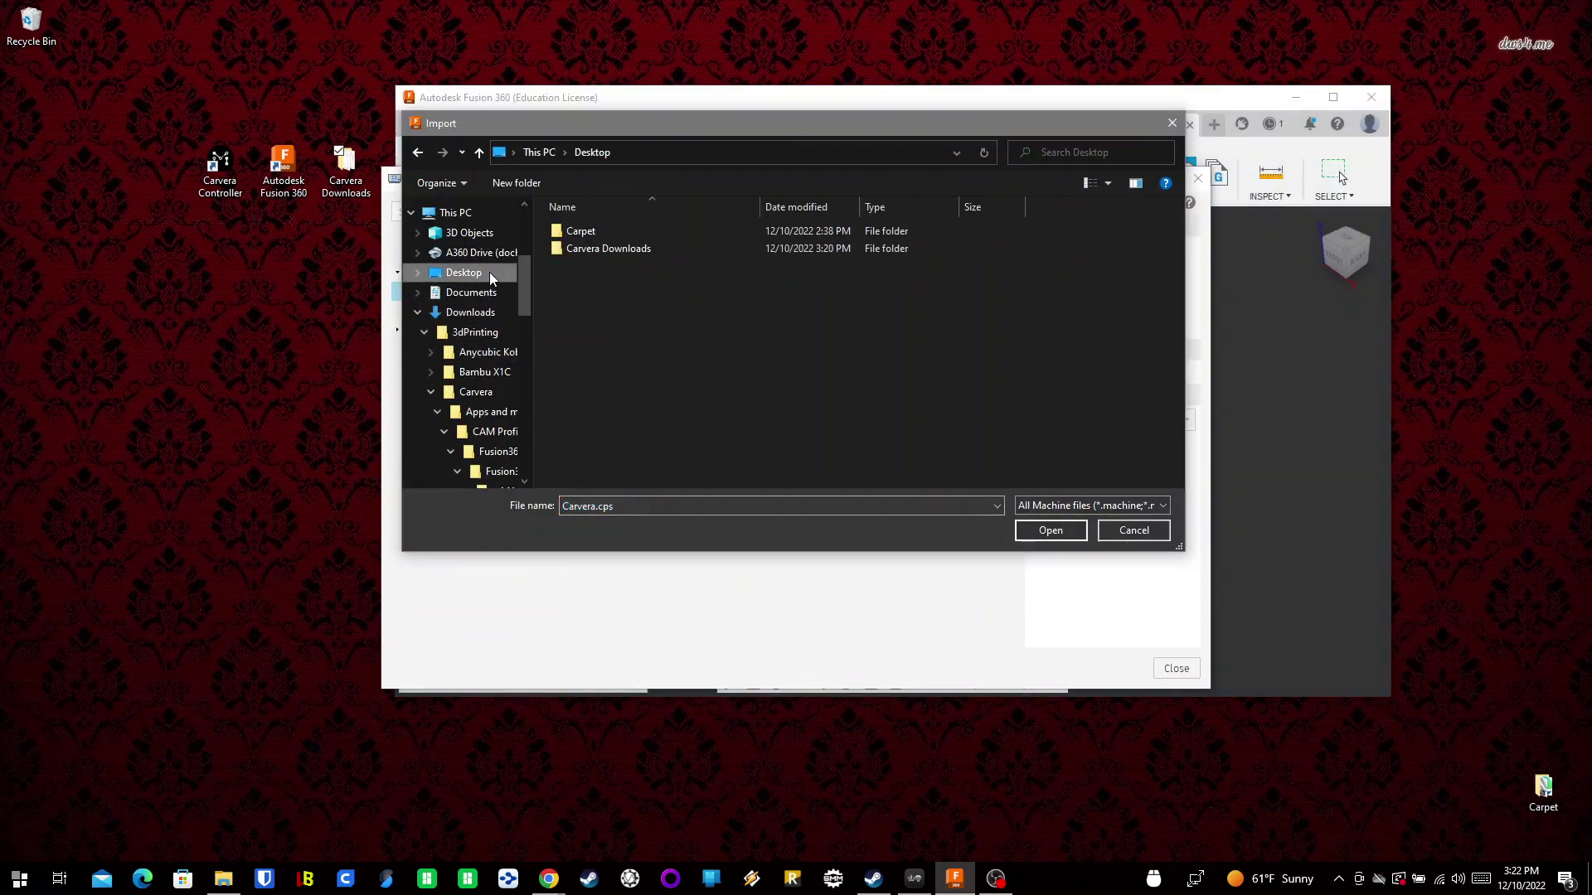
{"action": "double_click", "coordinate": [575, 254]}
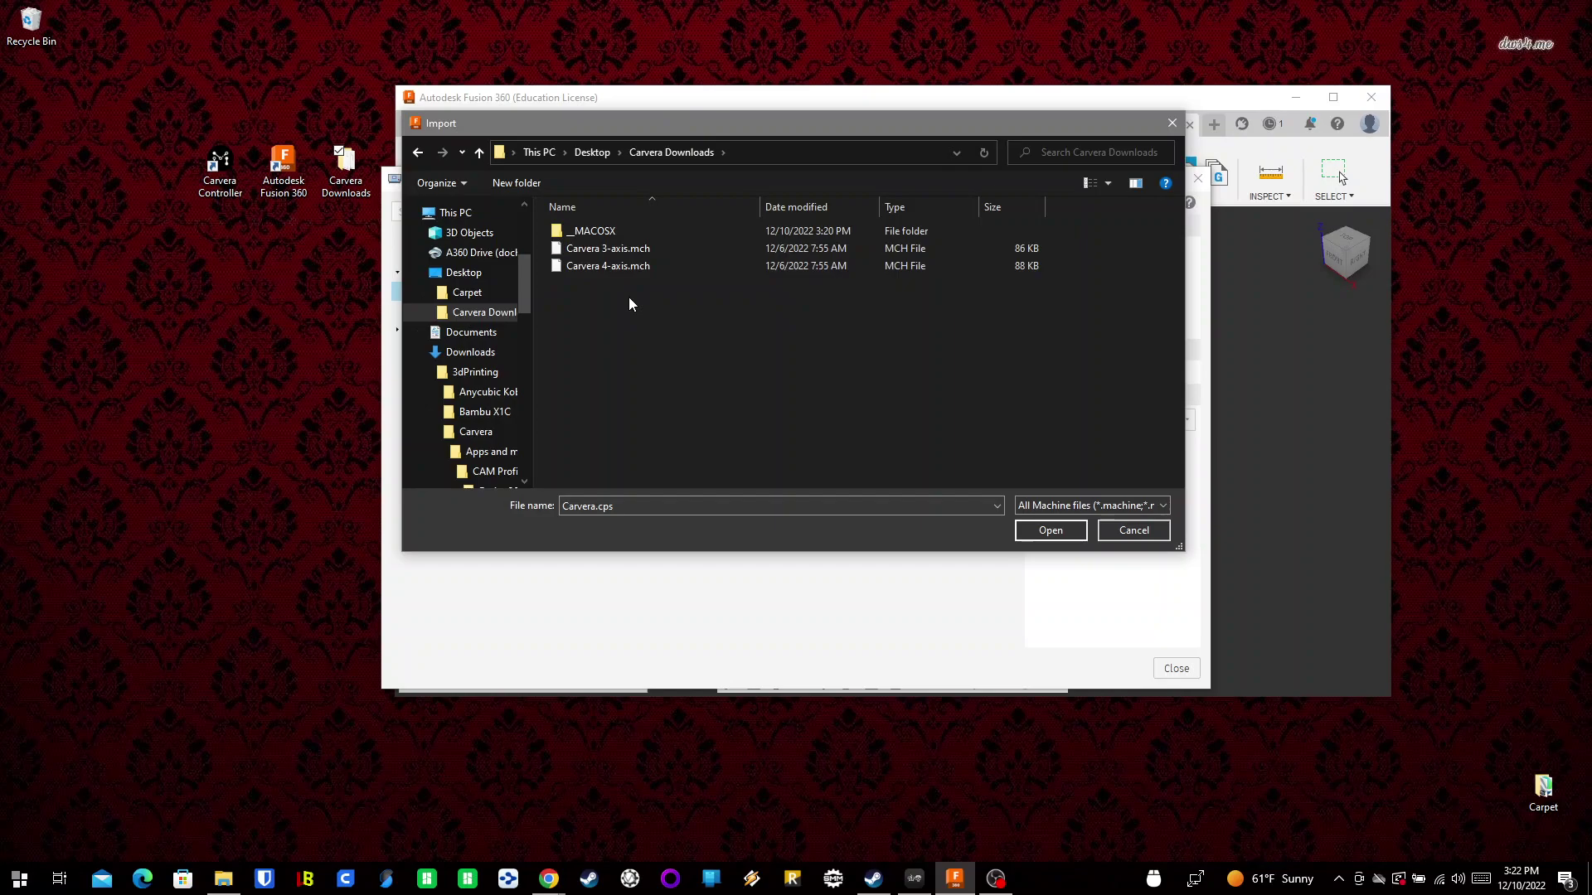
{"action": "left_click", "coordinate": [619, 250]}
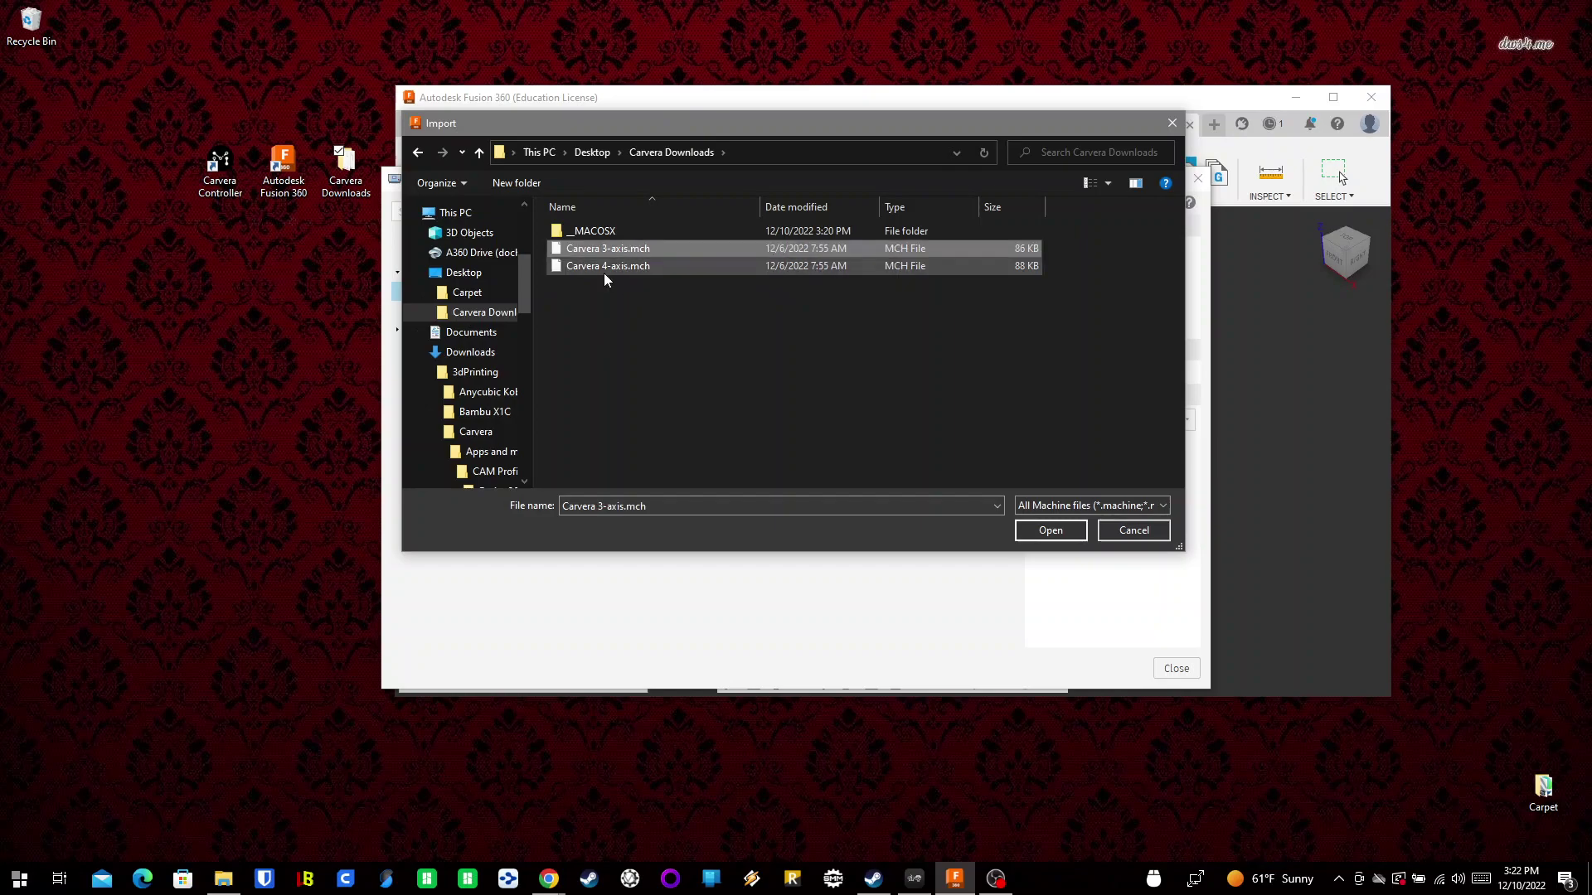
{"action": "left_click", "coordinate": [603, 267]}
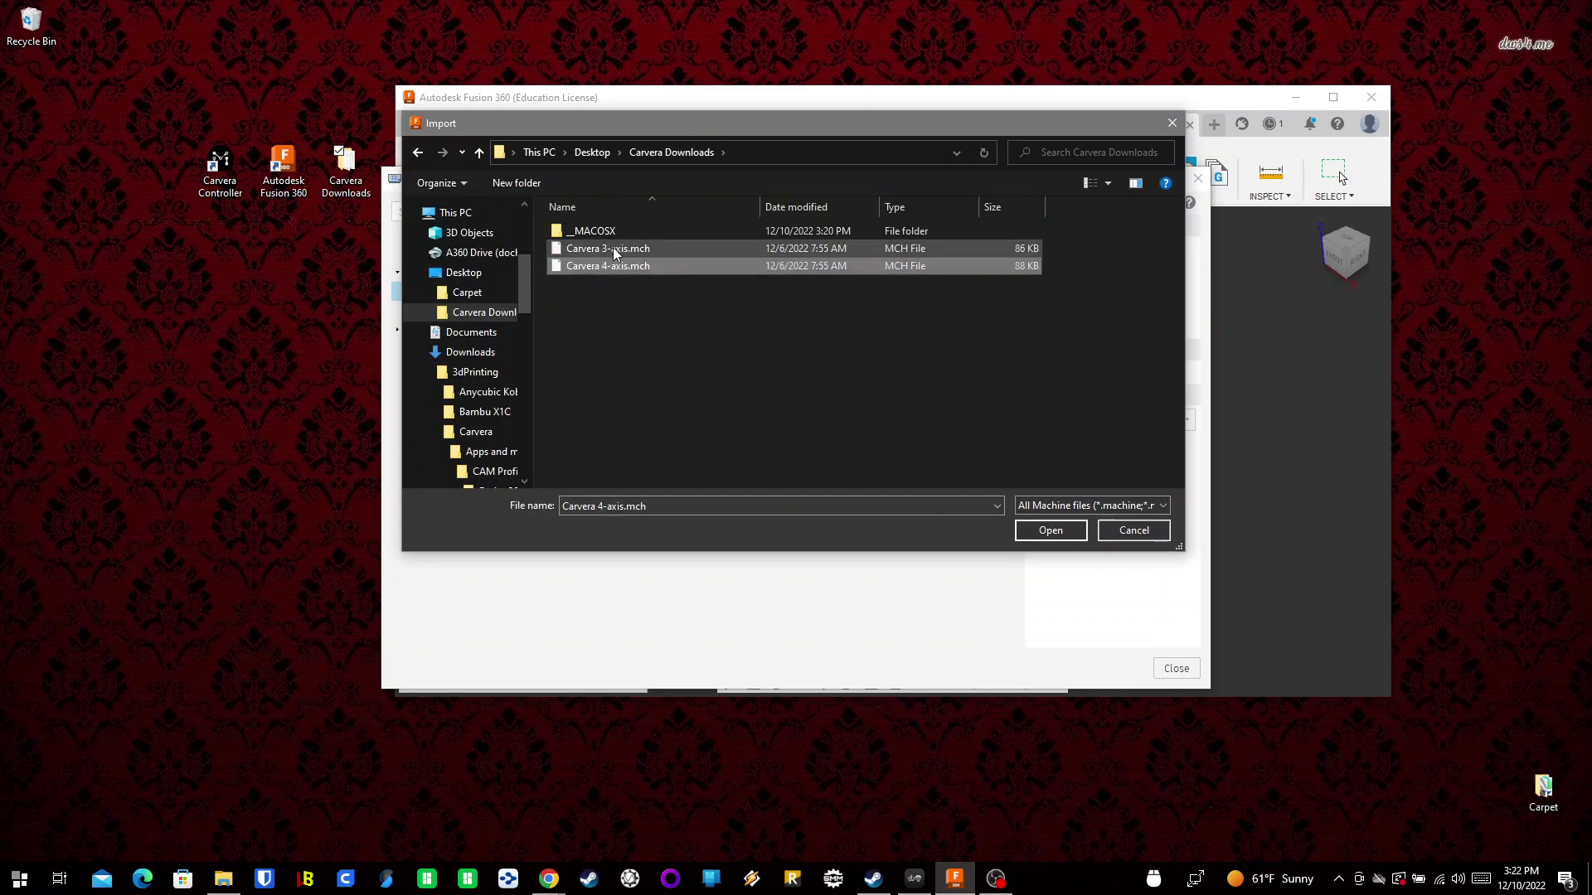
{"action": "left_click", "coordinate": [617, 248]}
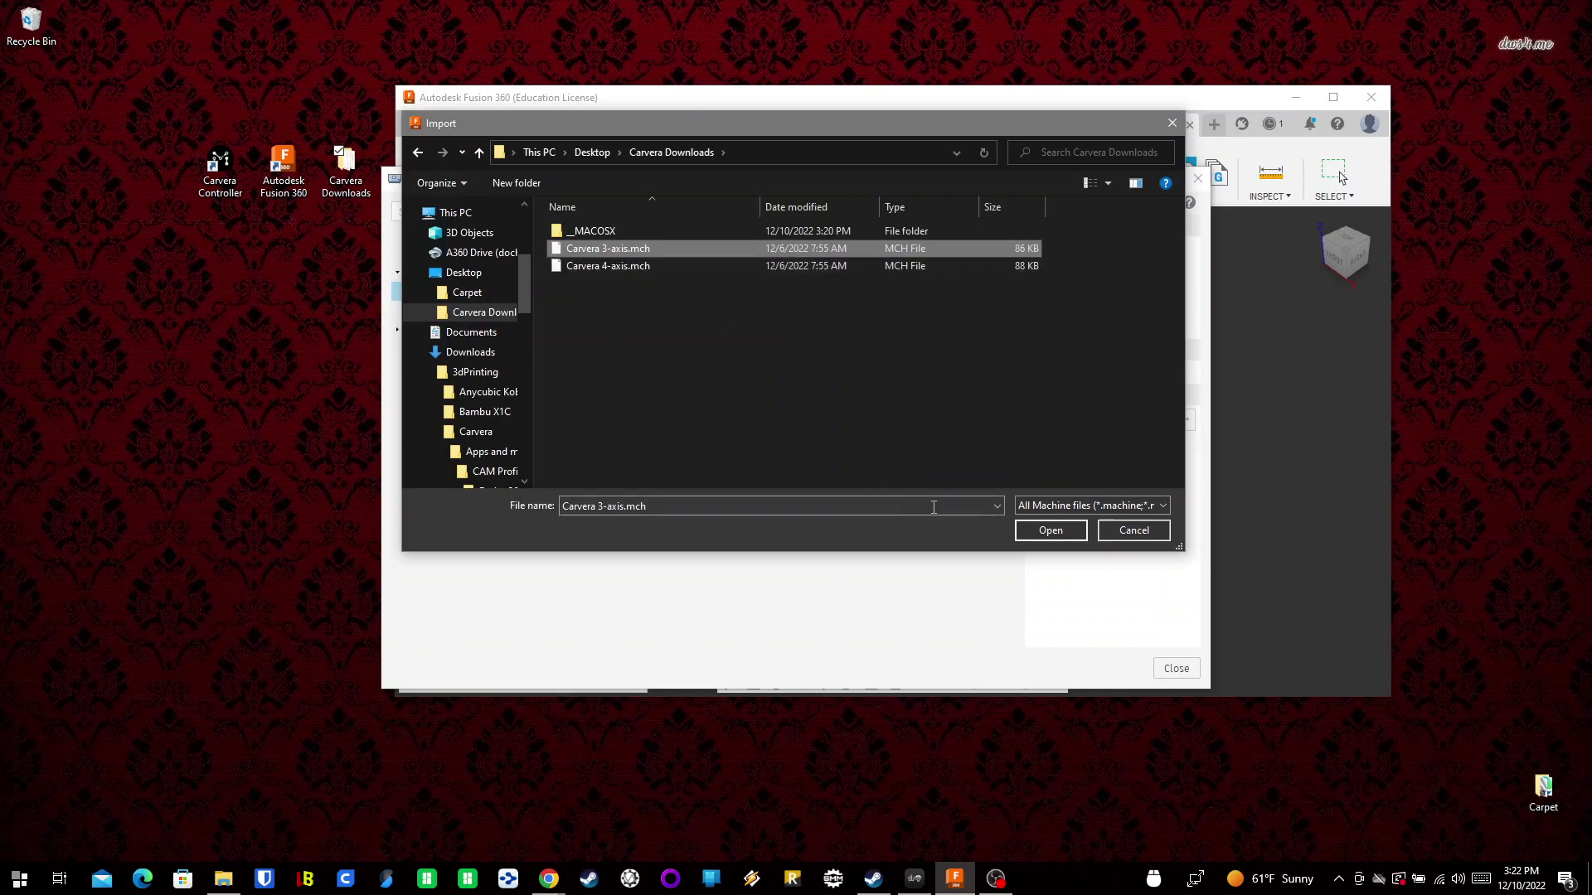
{"action": "left_click", "coordinate": [1041, 529]}
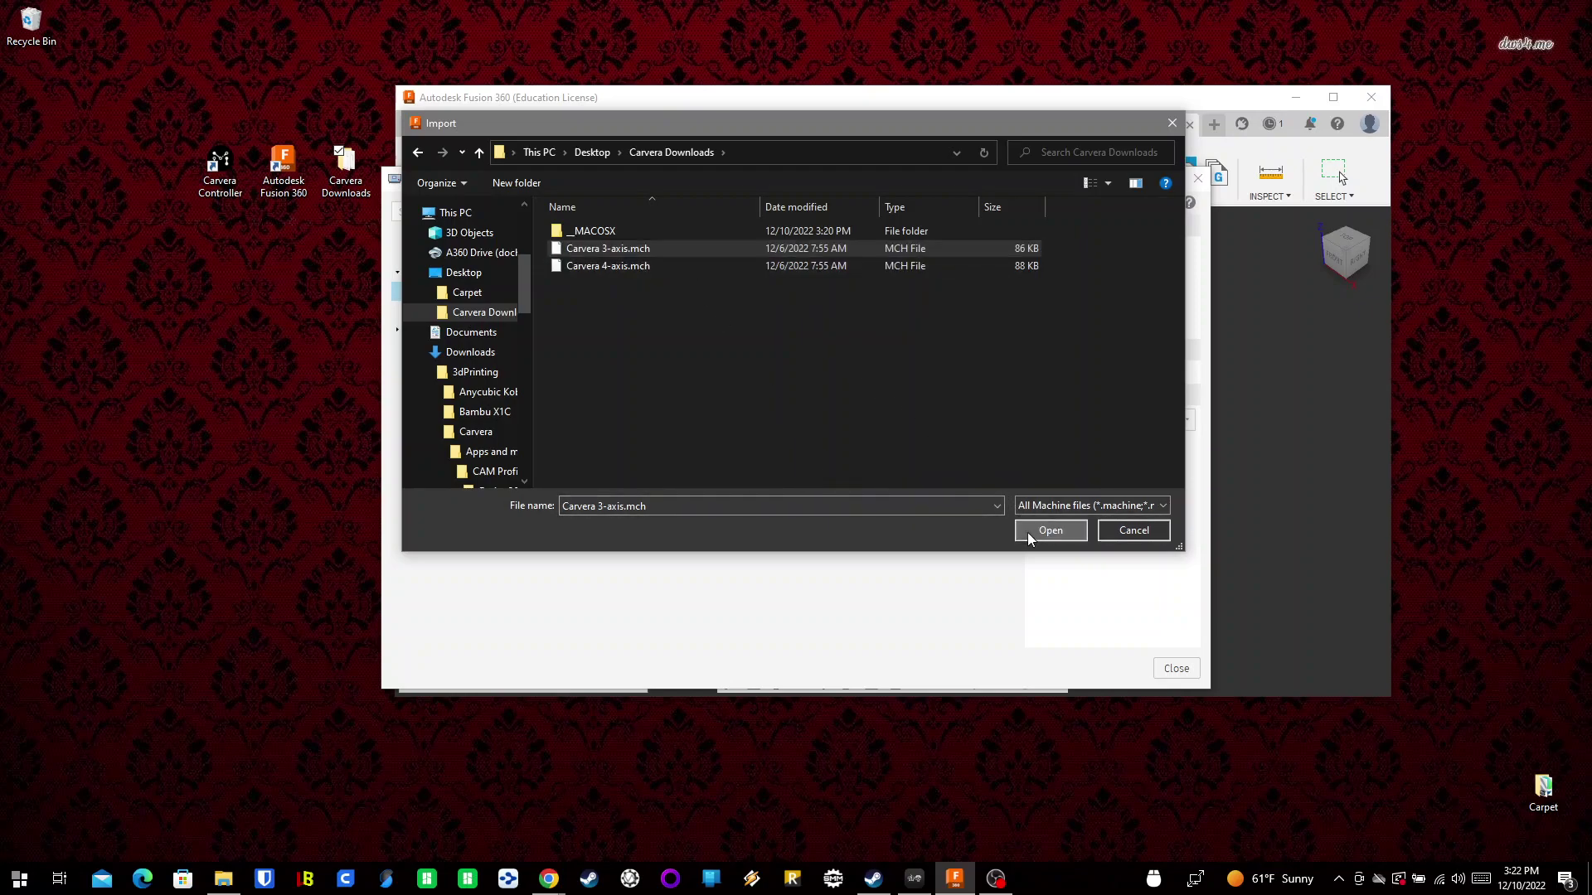
- Import Carvera 4-axis.mch from the computer and select the new Makera Carvera 4-axis machine
{"action": "left_click", "coordinate": [778, 270]}
{"action": "left_click", "coordinate": [652, 209]}
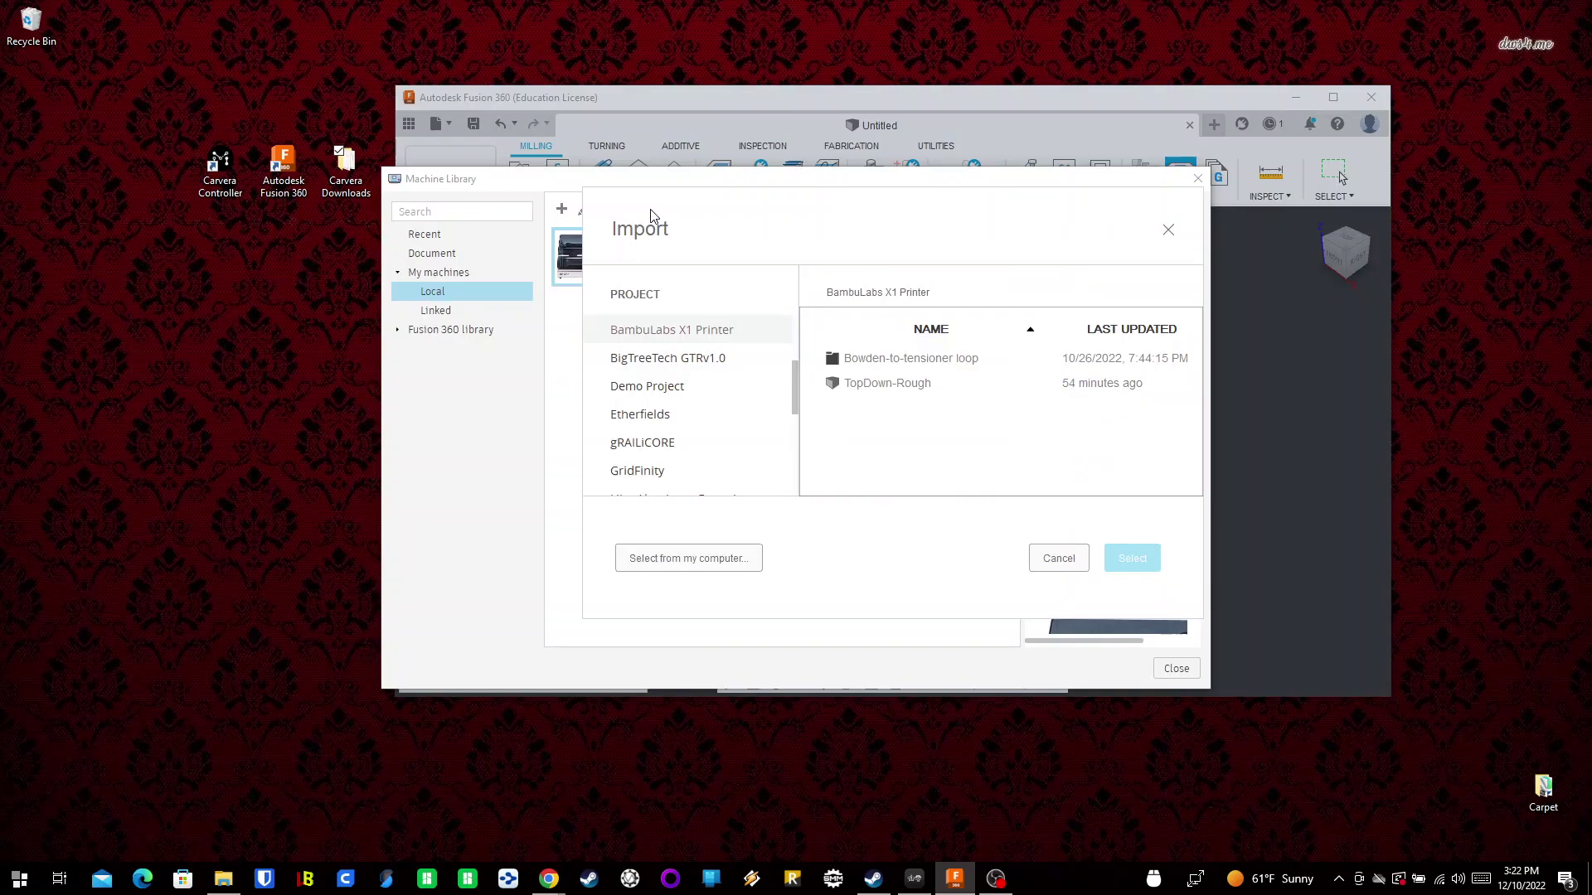
{"action": "left_click", "coordinate": [716, 556]}
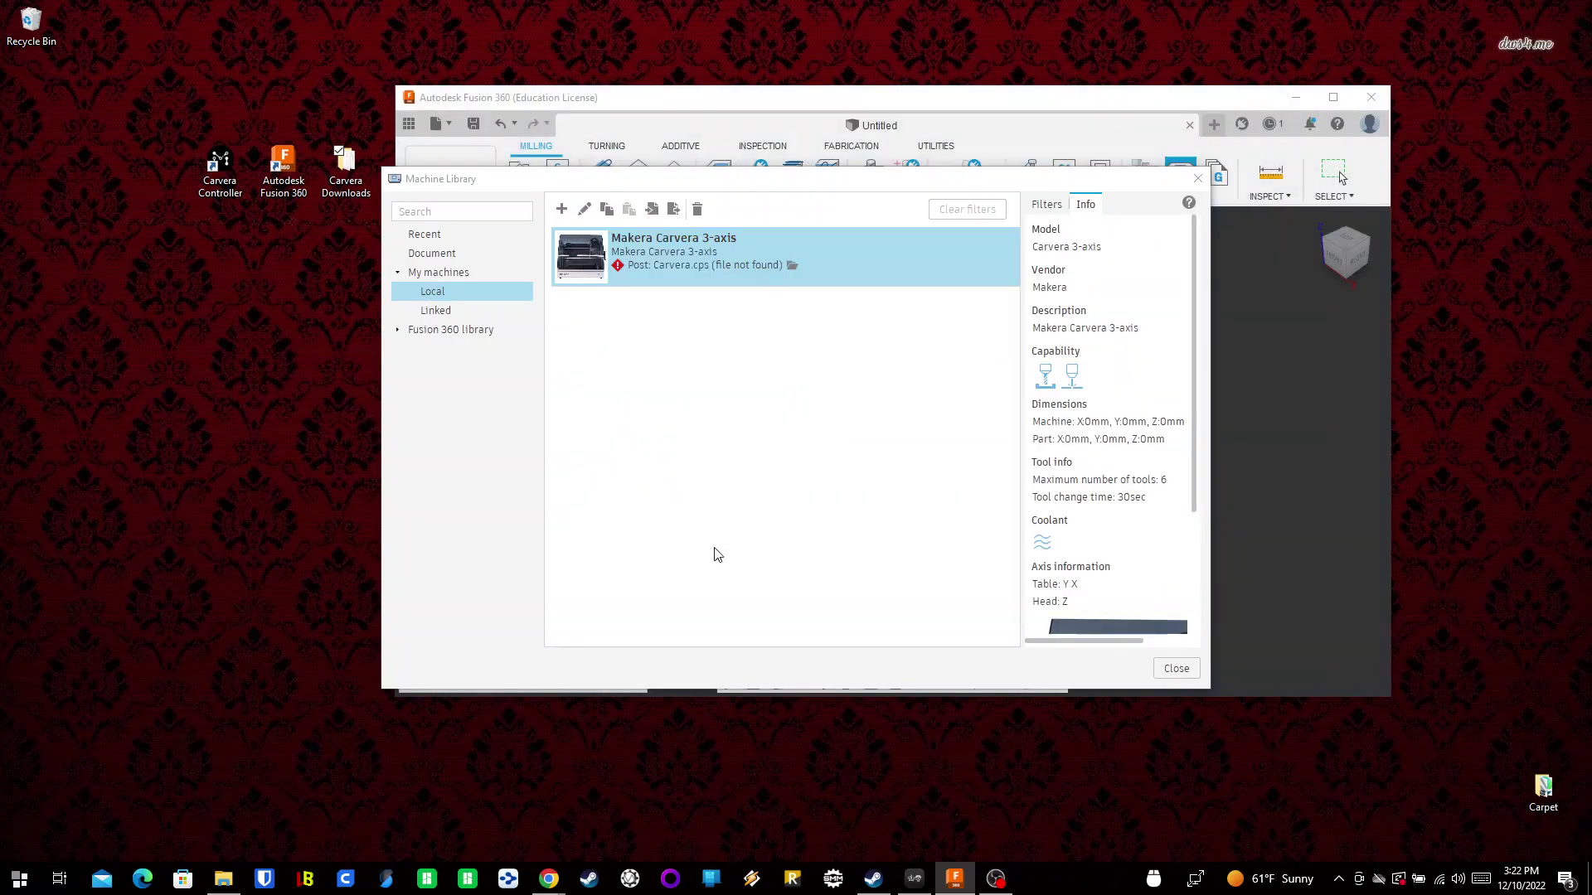
{"action": "left_click", "coordinate": [625, 267]}
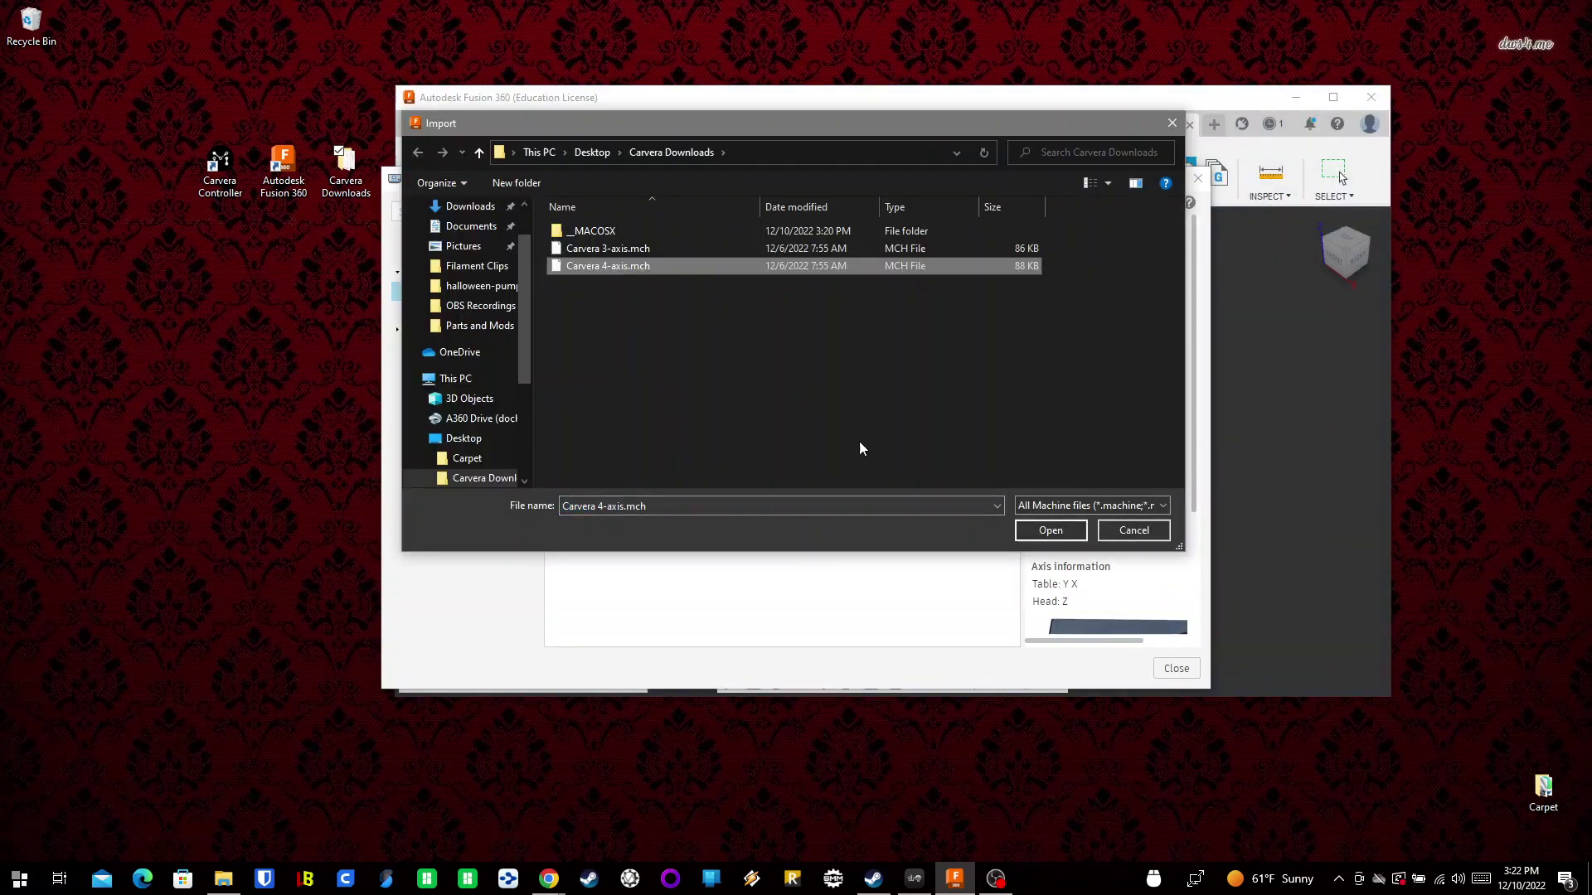
{"action": "left_click", "coordinate": [1049, 535]}
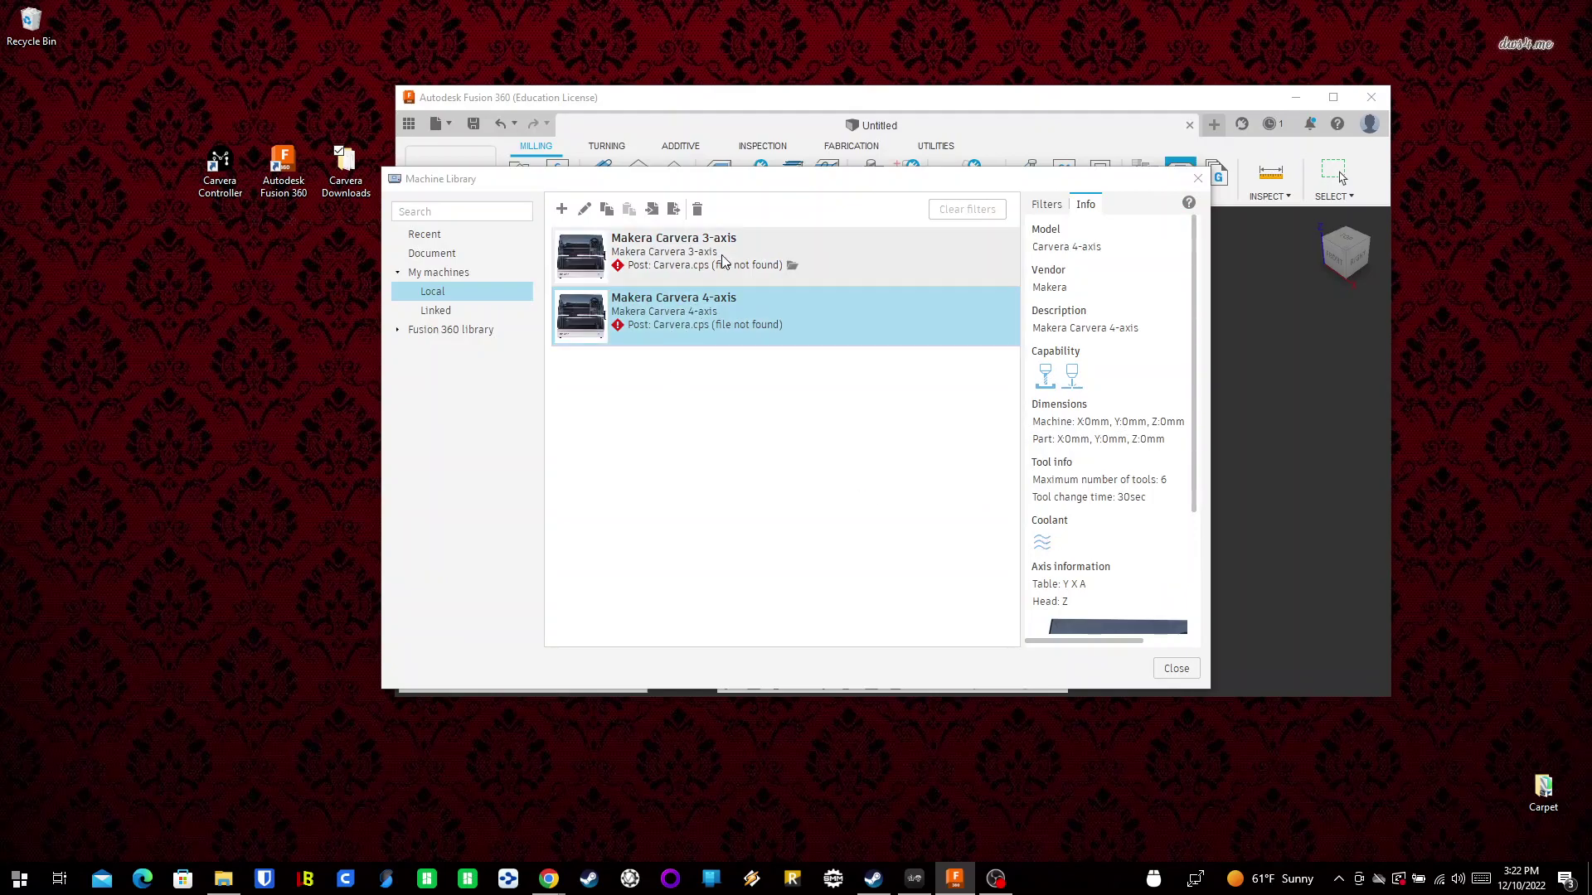
{"action": "left_click", "coordinate": [642, 326]}
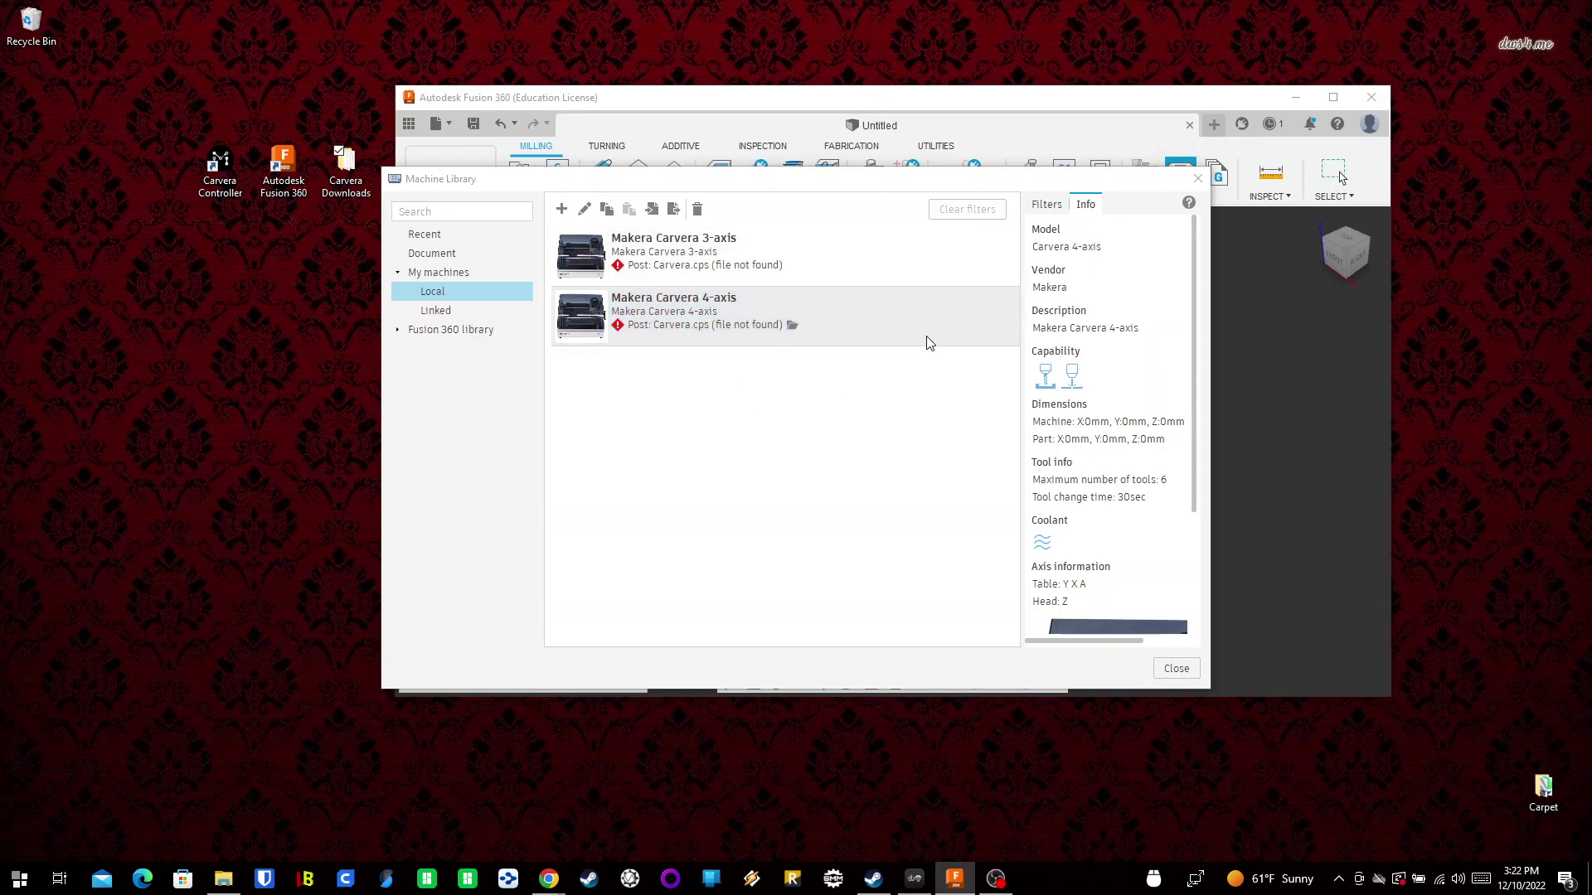
- Close the Machine Library and import Carvera.cps through the Post Library into Local
{"action": "left_click", "coordinate": [1198, 180]}
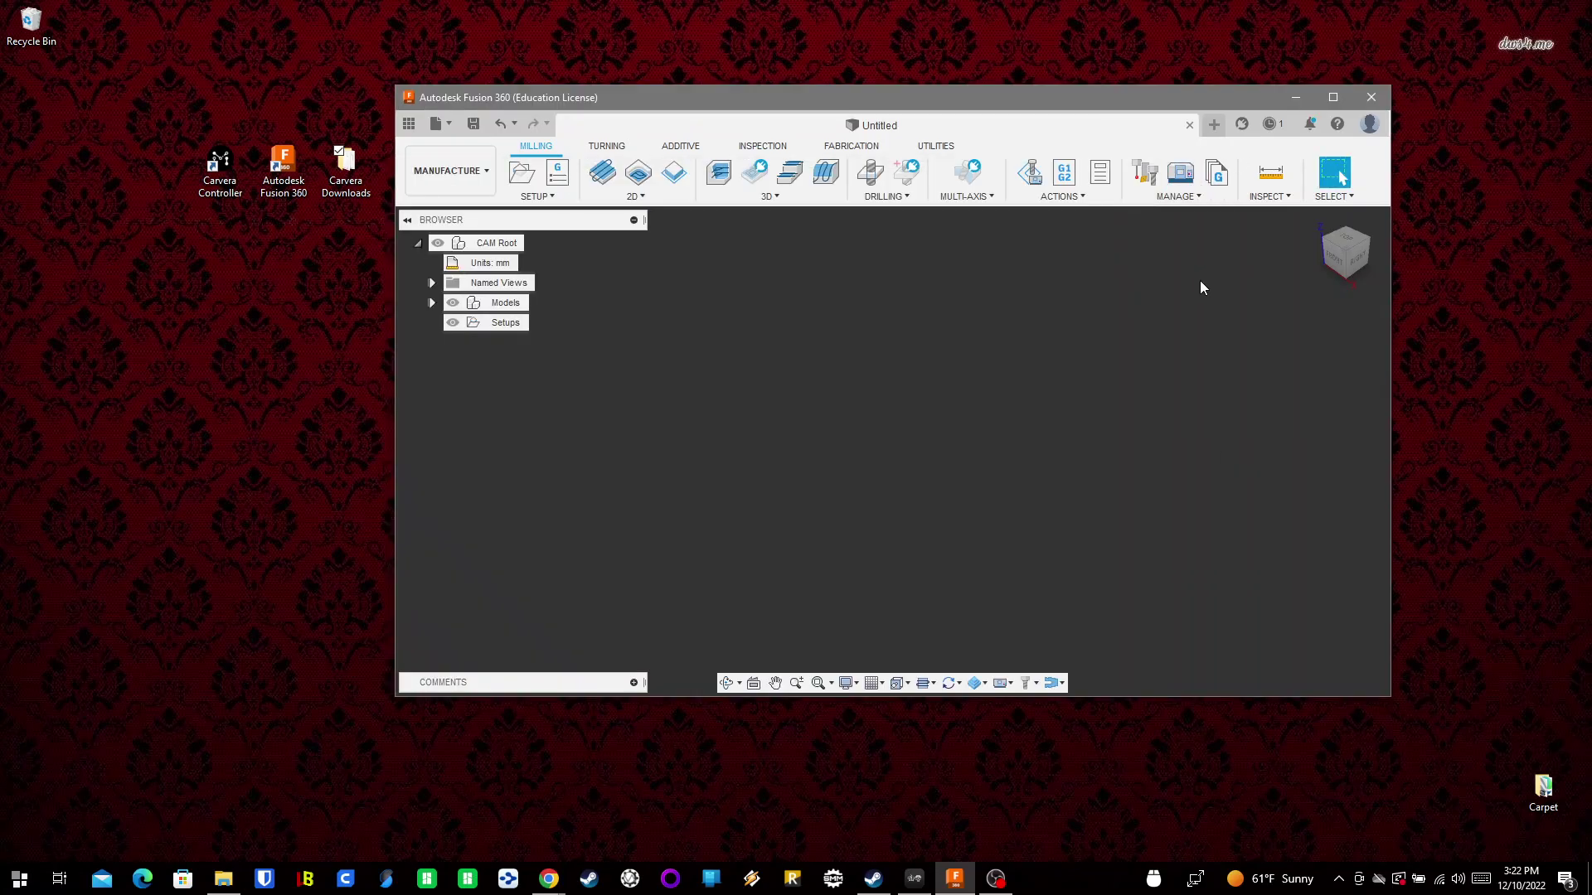
{"action": "left_click", "coordinate": [1169, 199]}
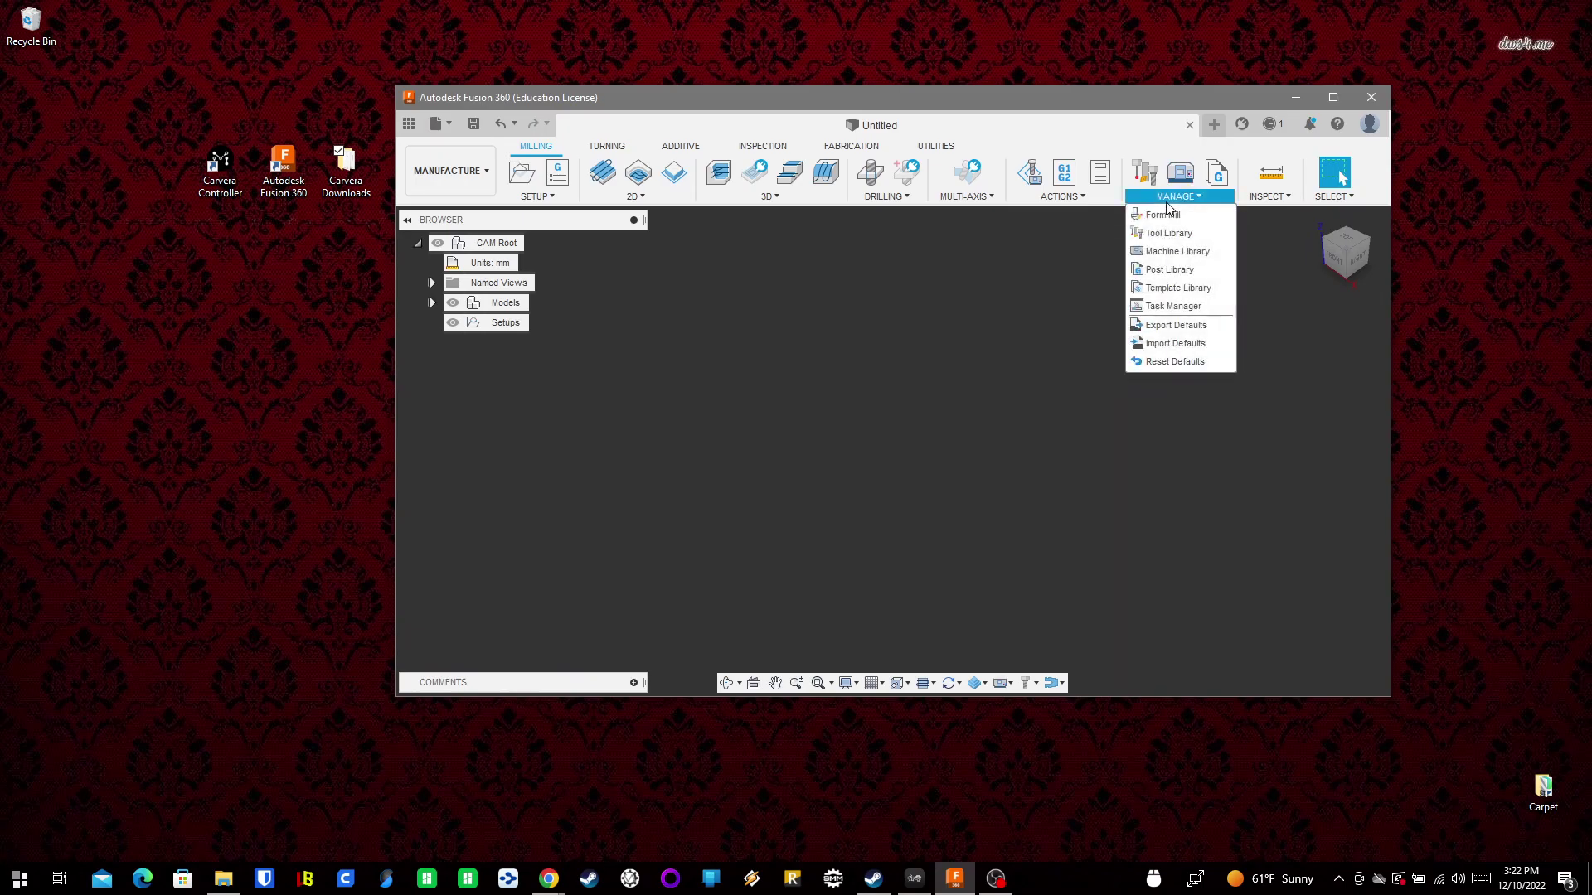
{"action": "left_click", "coordinate": [1175, 271]}
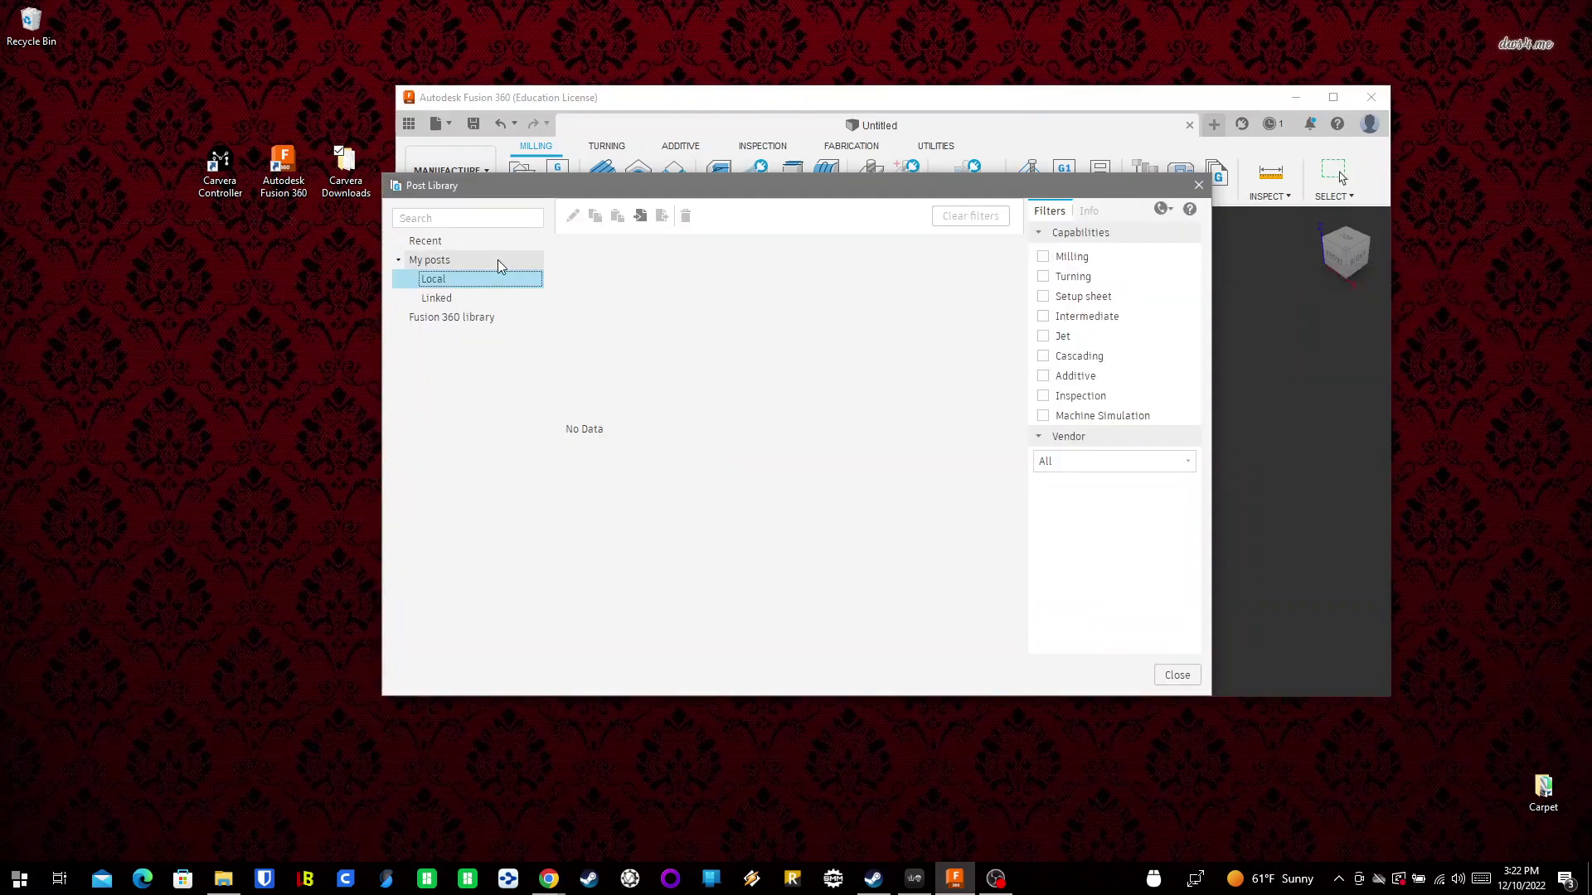
{"action": "left_click", "coordinate": [647, 217]}
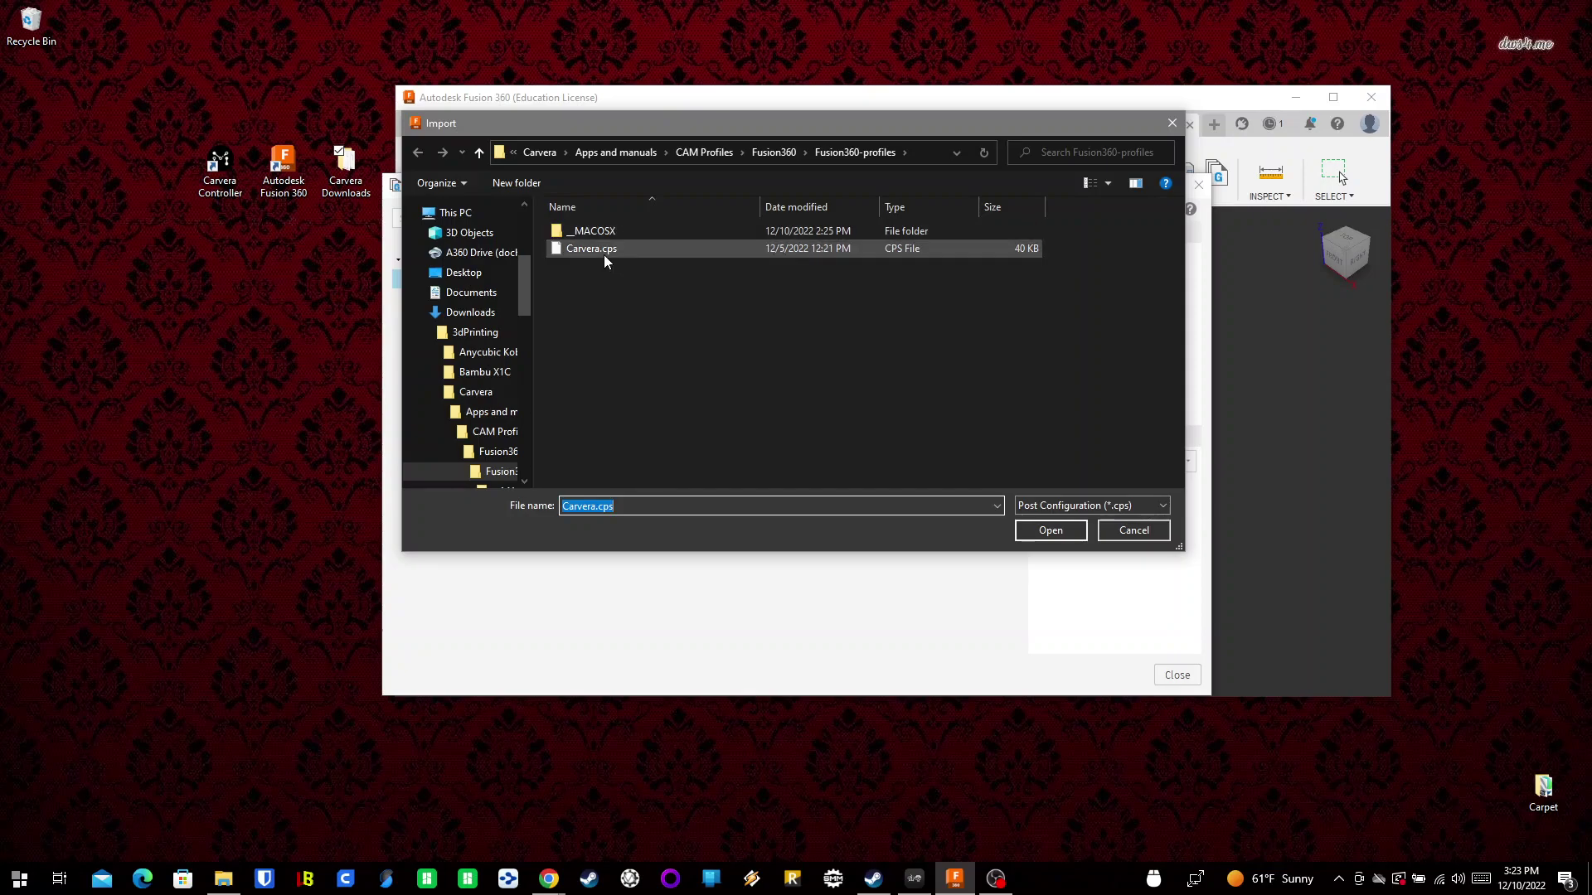
{"action": "double_click", "coordinate": [603, 252]}
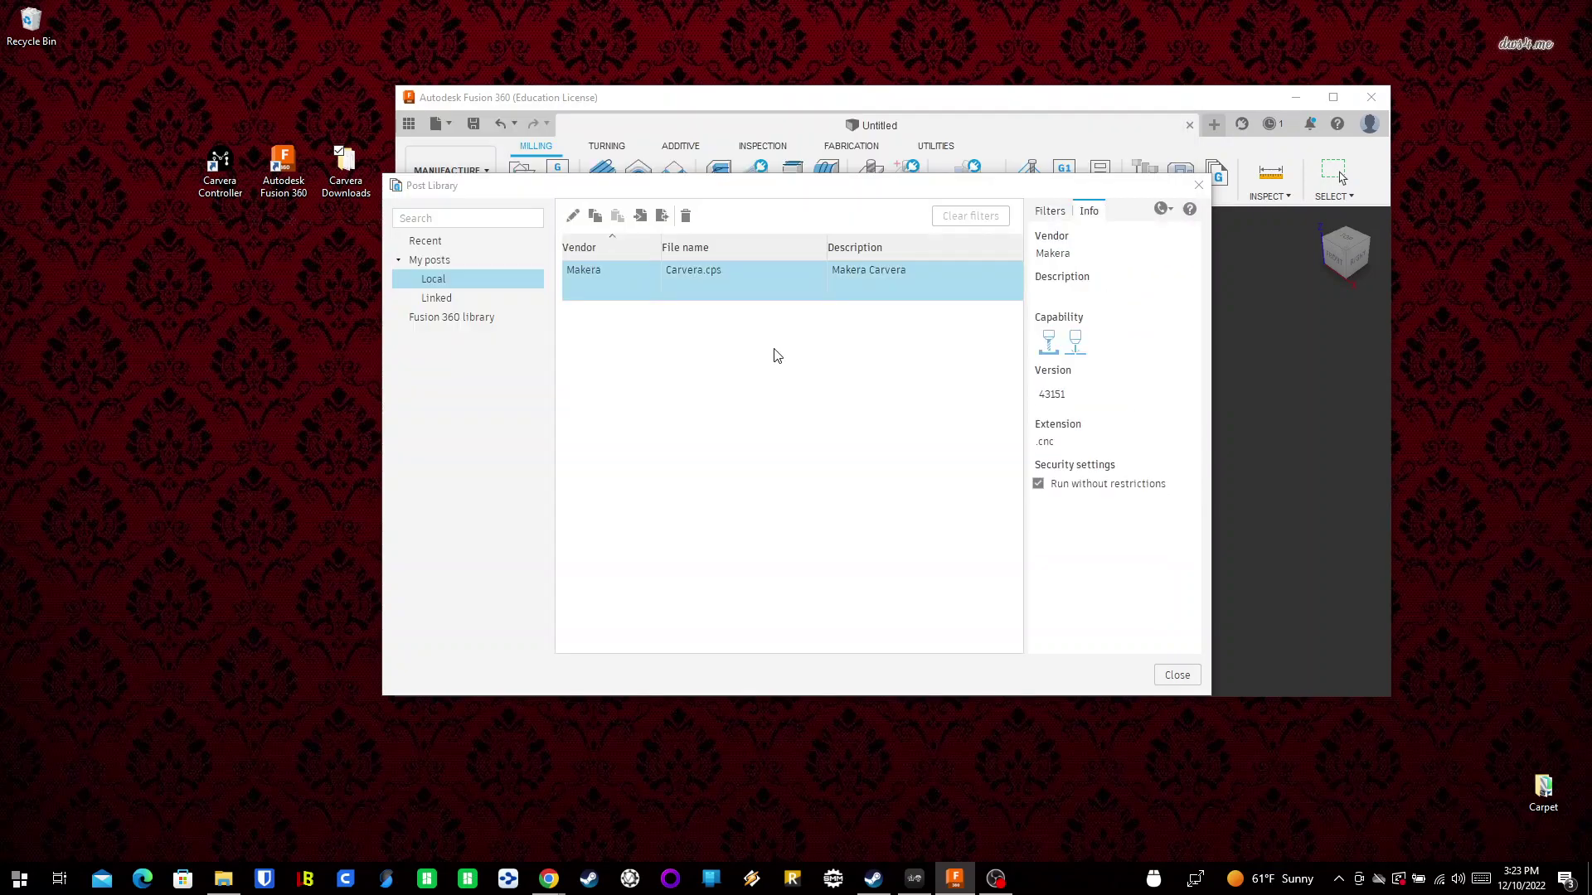
- Close the Post Library and reopen the Machine Library to confirm both machines find Carvera.cps, then close it
{"action": "left_click", "coordinate": [1170, 676]}
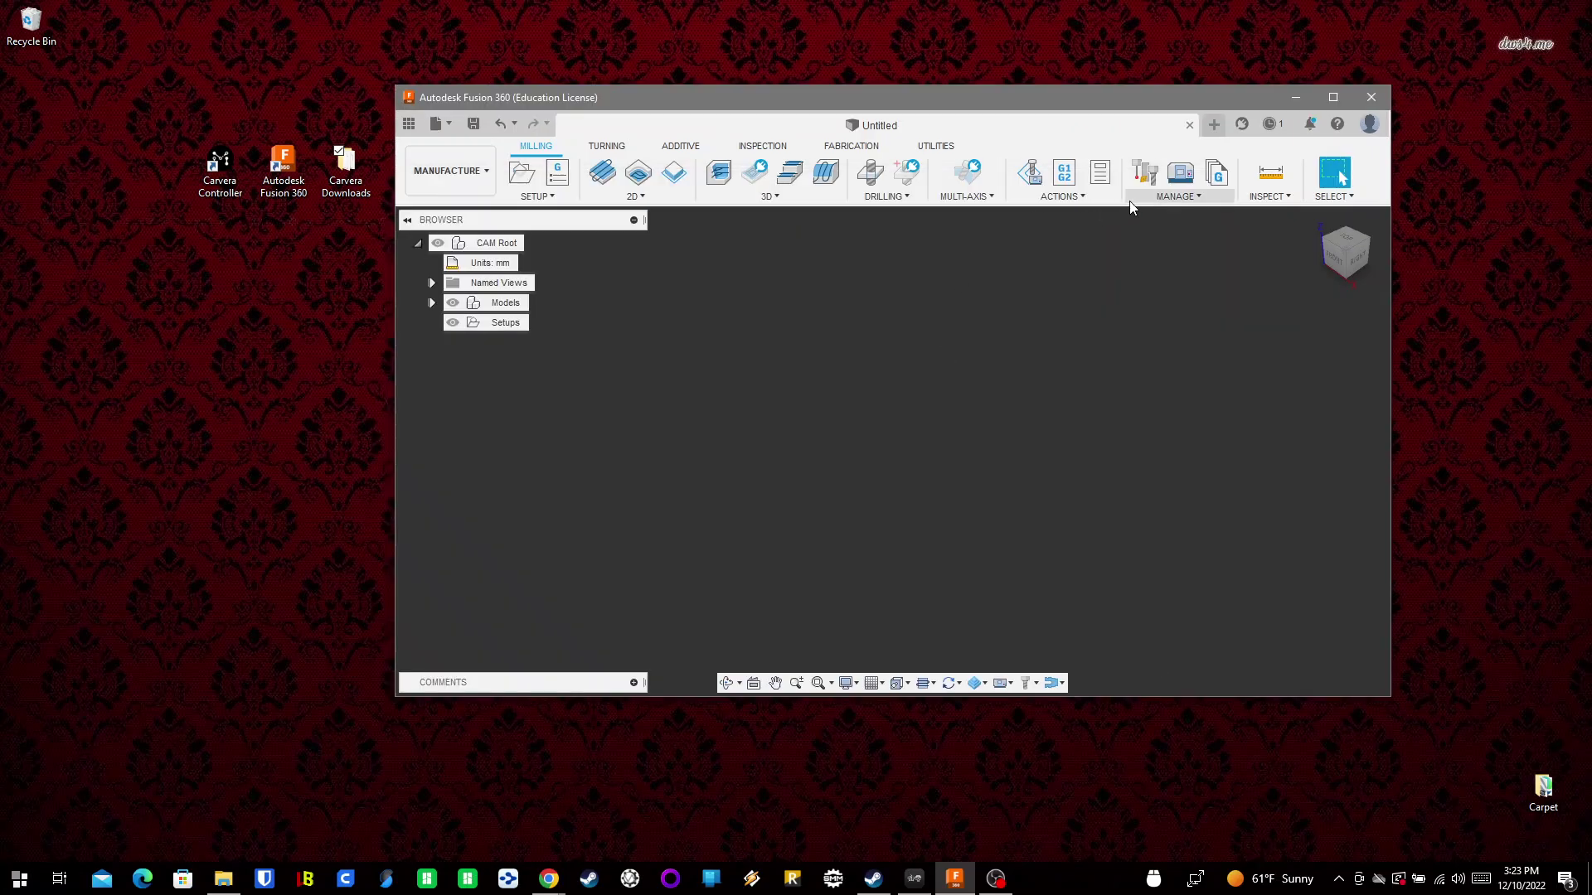
{"action": "left_click", "coordinate": [1136, 199]}
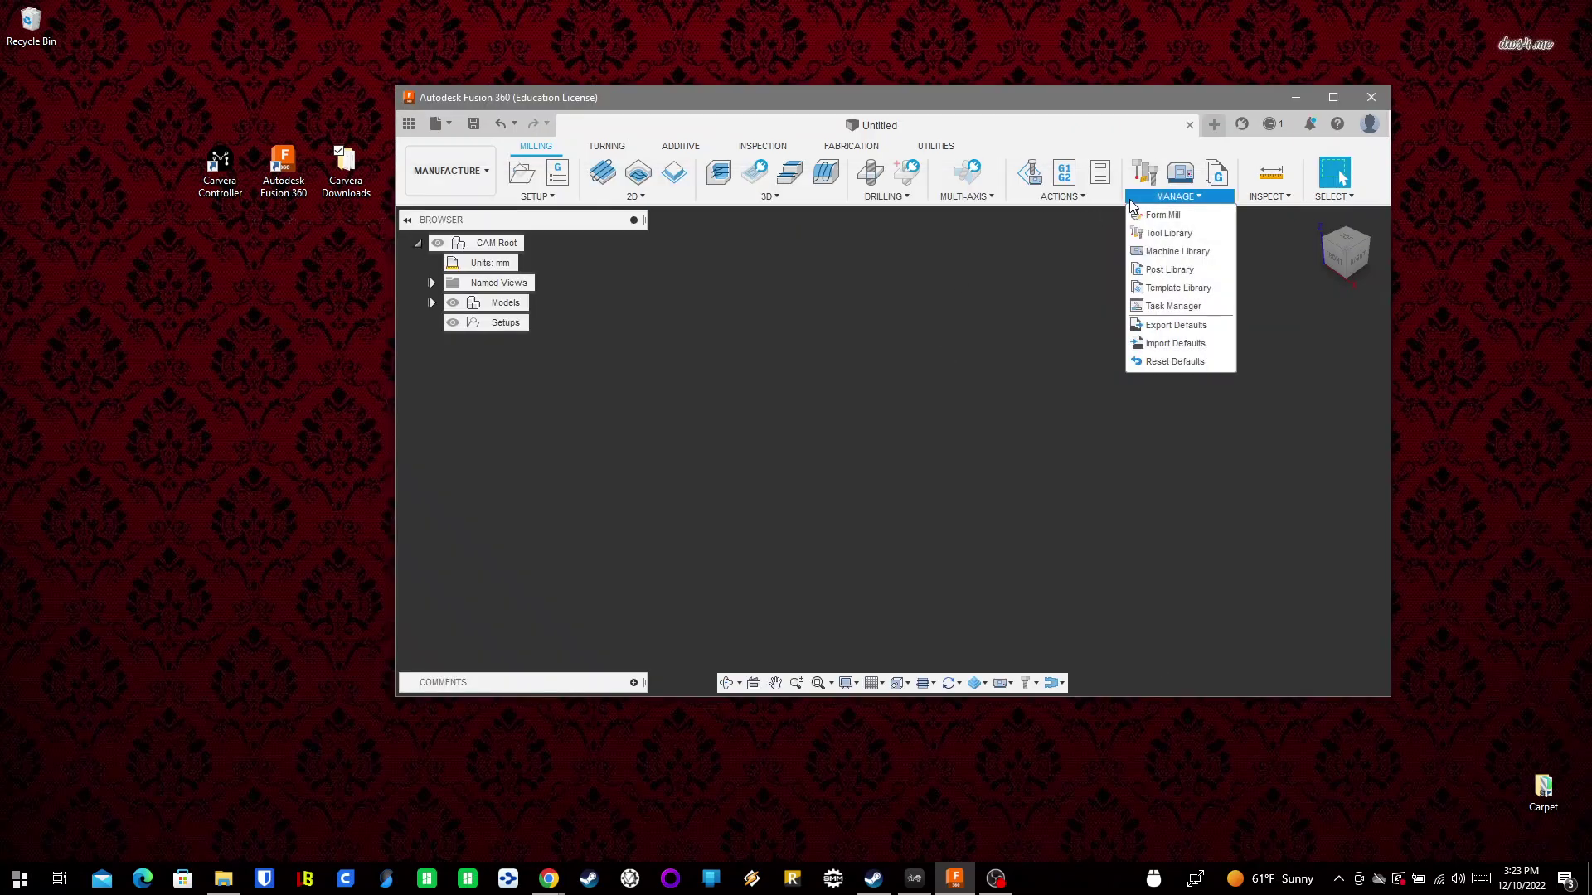
{"action": "left_click", "coordinate": [1150, 252]}
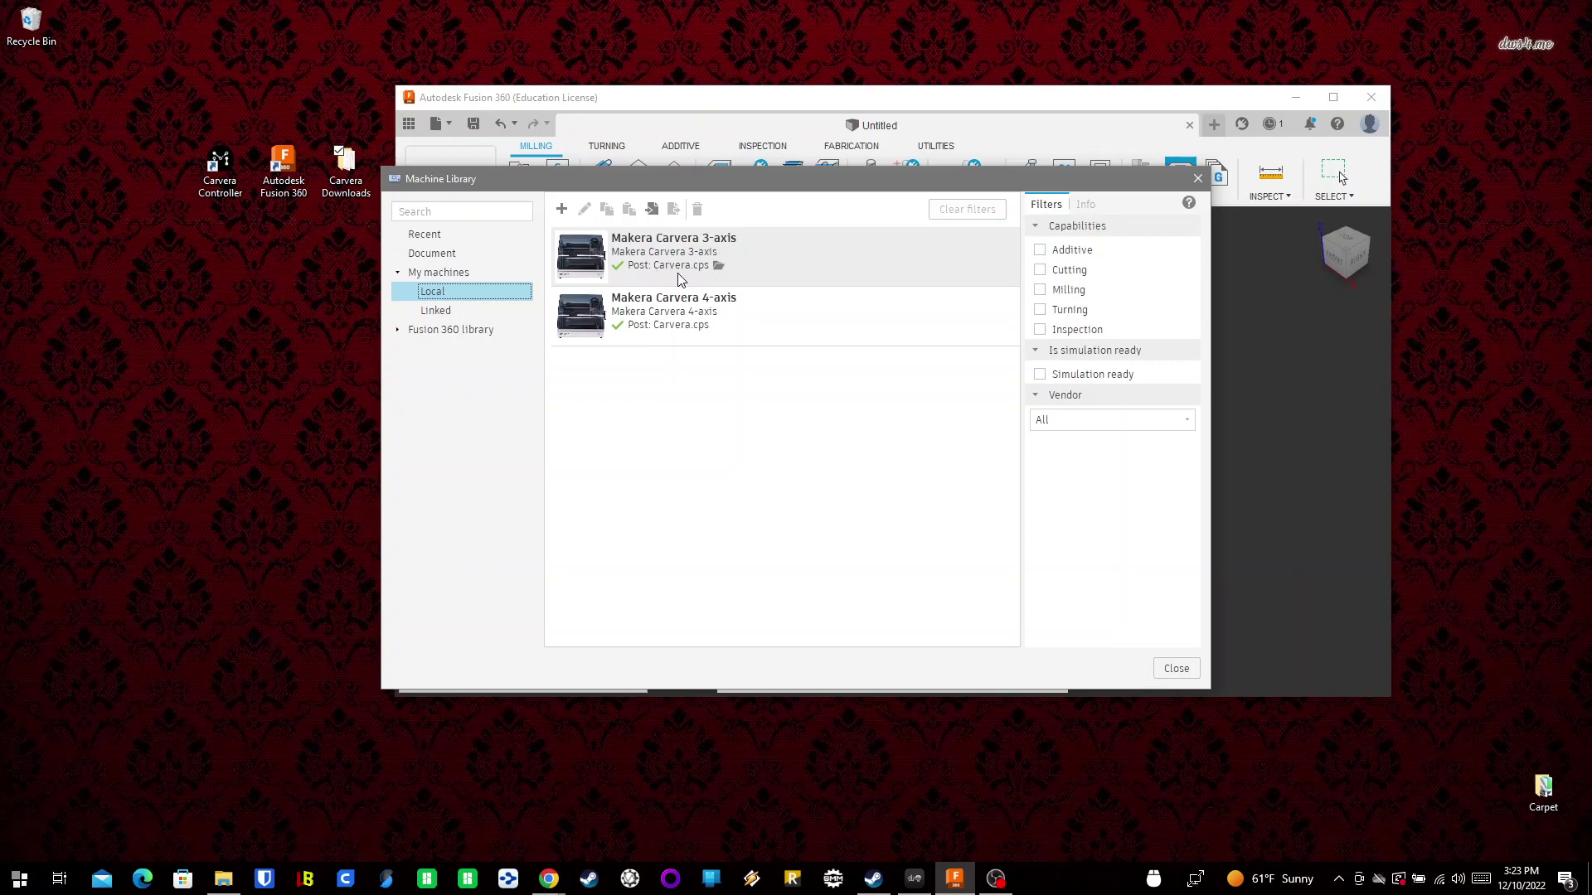
{"action": "left_click", "coordinate": [1161, 676]}
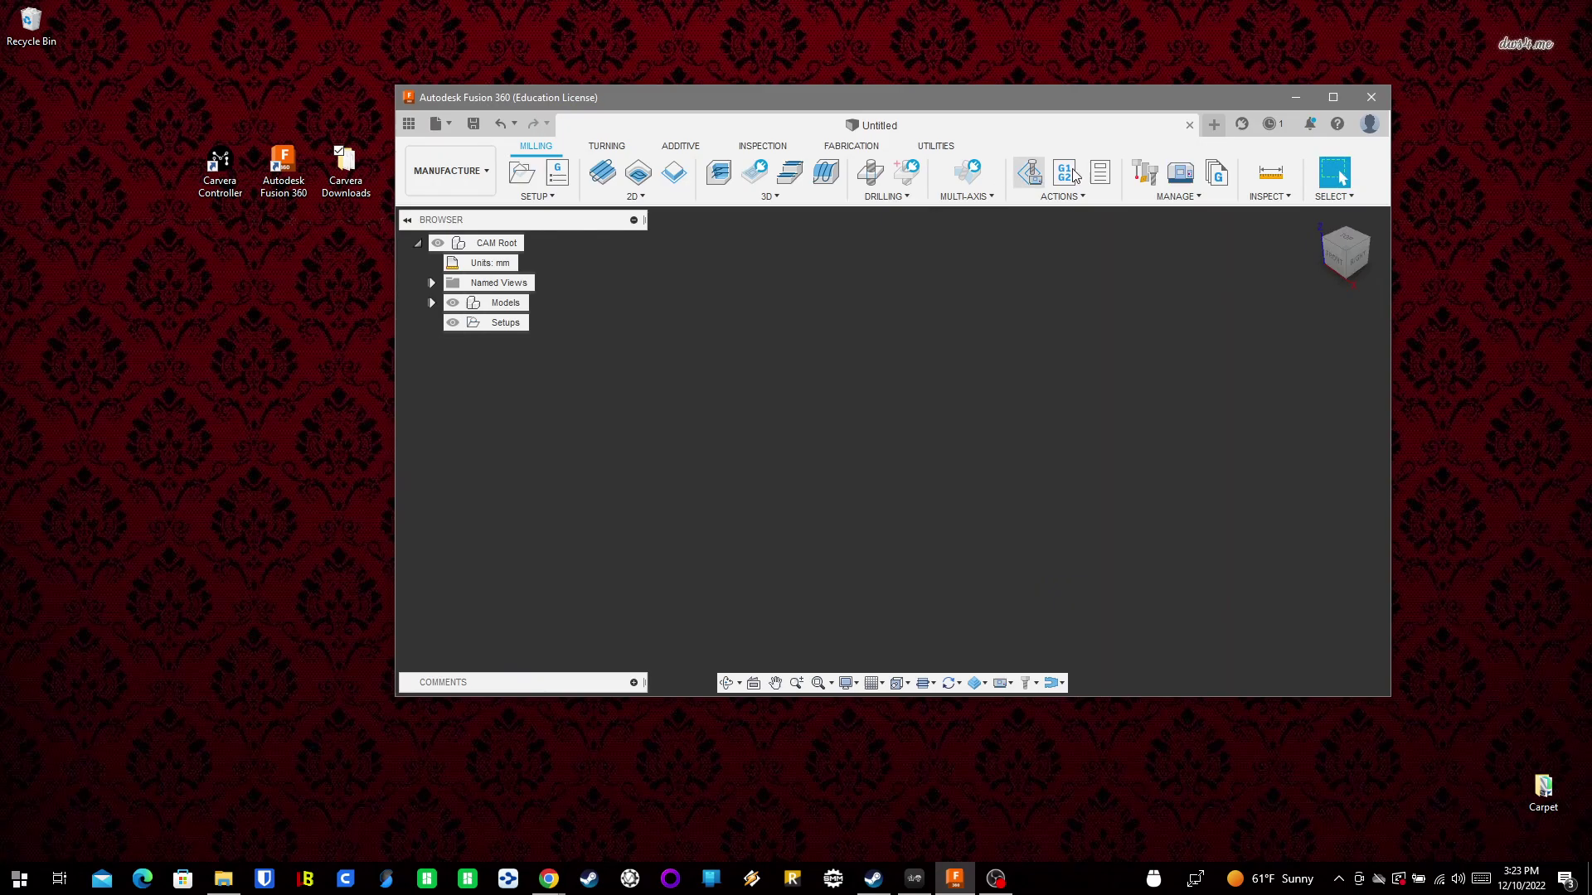